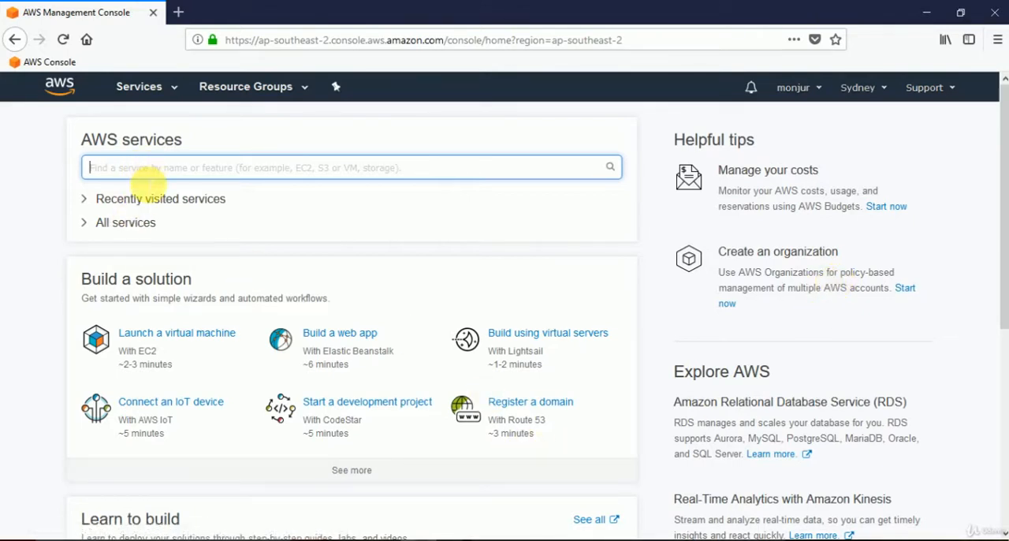
Open the CloudFormation service and start creating a new stack
click(167, 87)
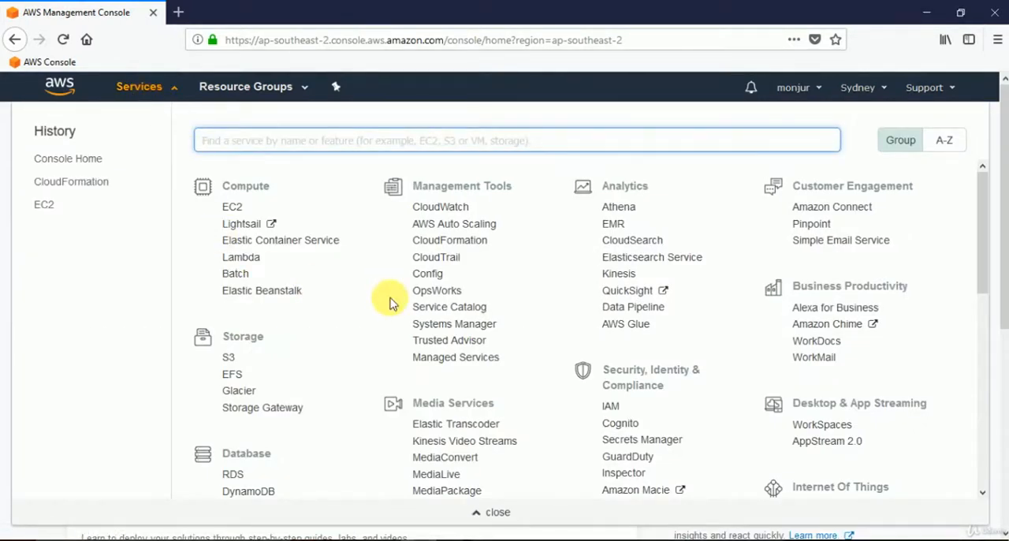
click(469, 245)
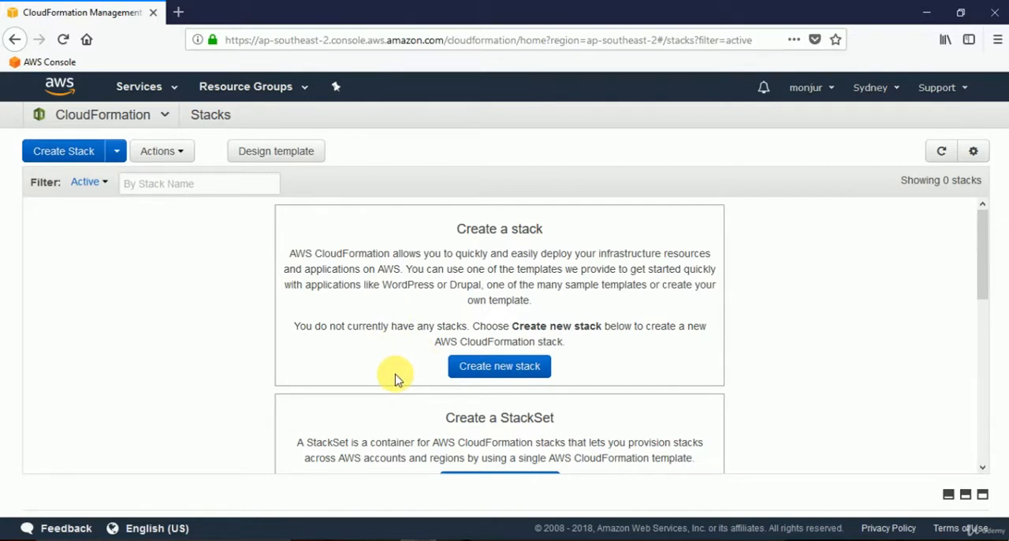
click(513, 368)
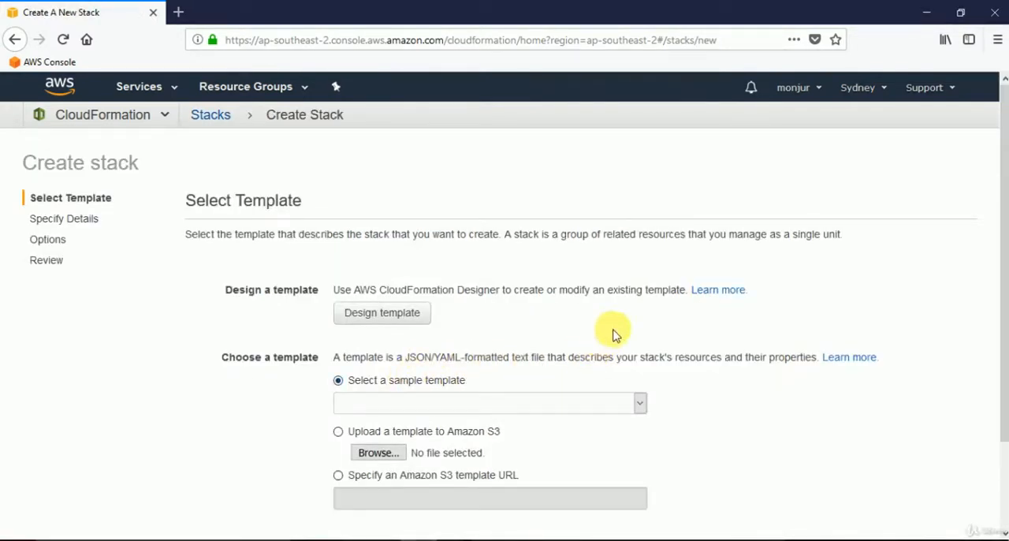
Choose the single-instance WordPress blog sample as the stack's template
scroll(616, 335, down, 2)
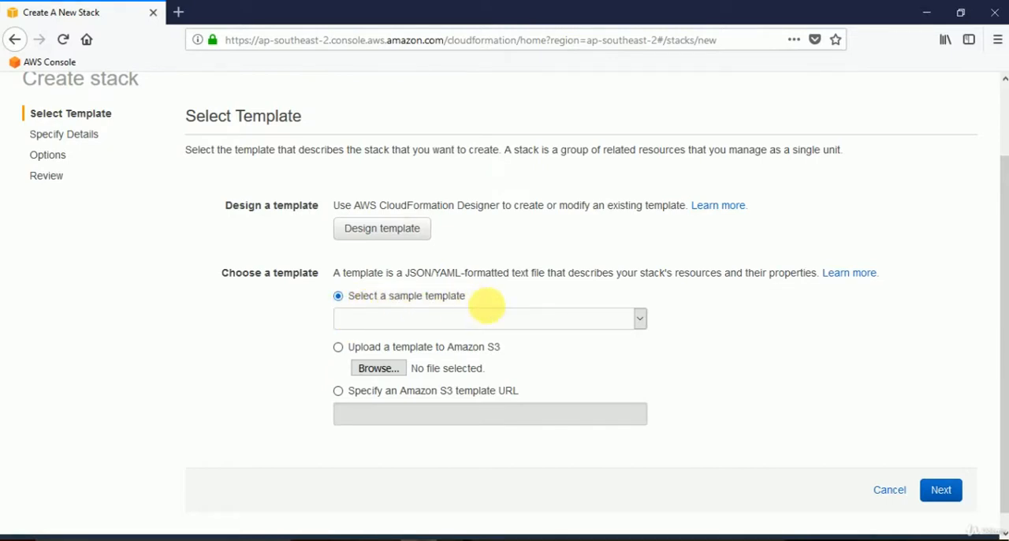
click(639, 320)
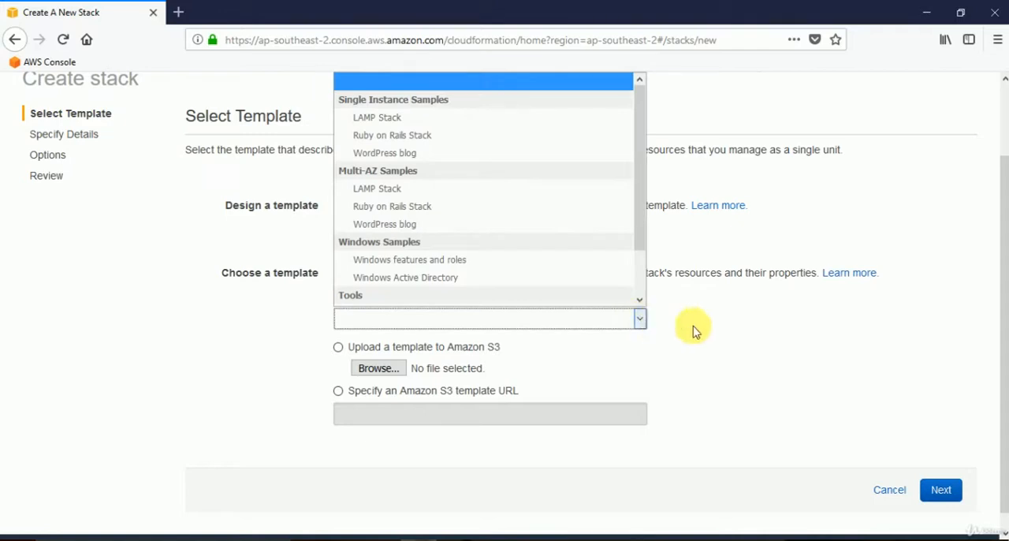
click(729, 331)
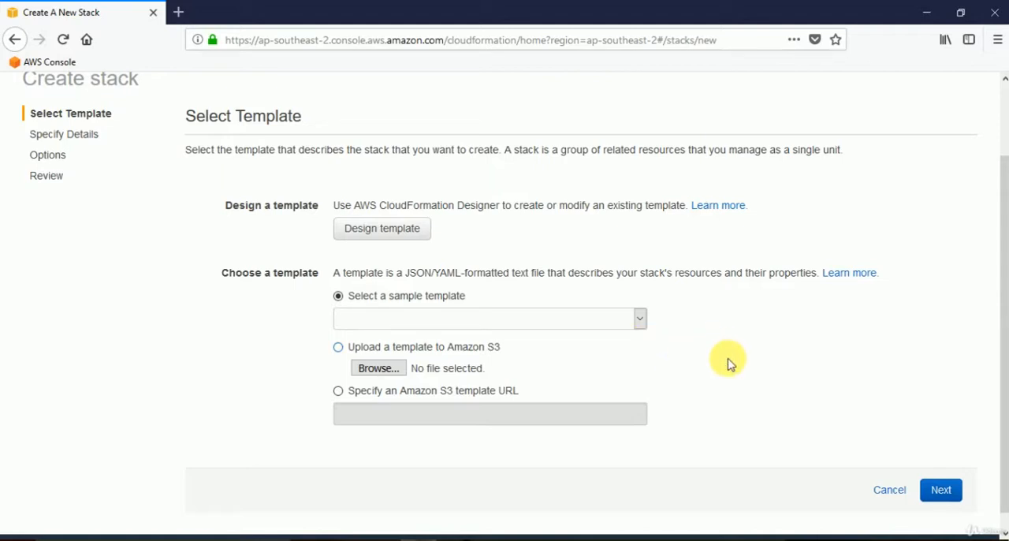
click(641, 319)
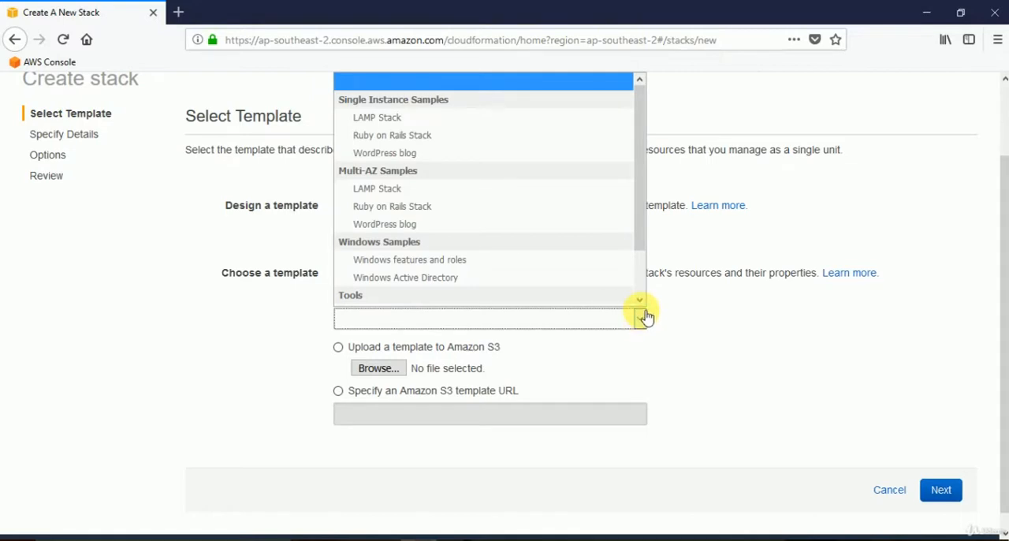
click(440, 153)
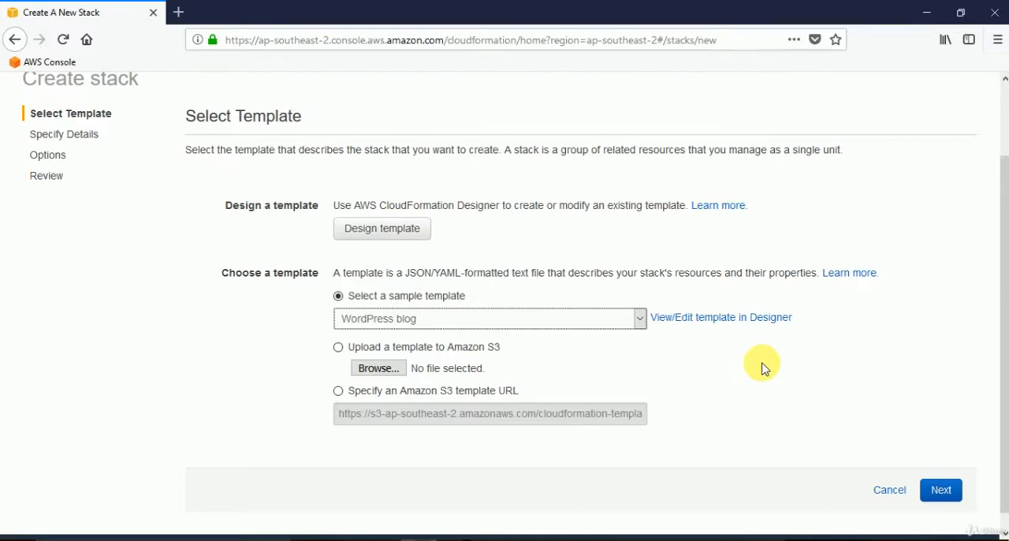
Examine the region part of the sample's Amazon S3 template URL and return to the sample template option
scroll(765, 367, down, 1)
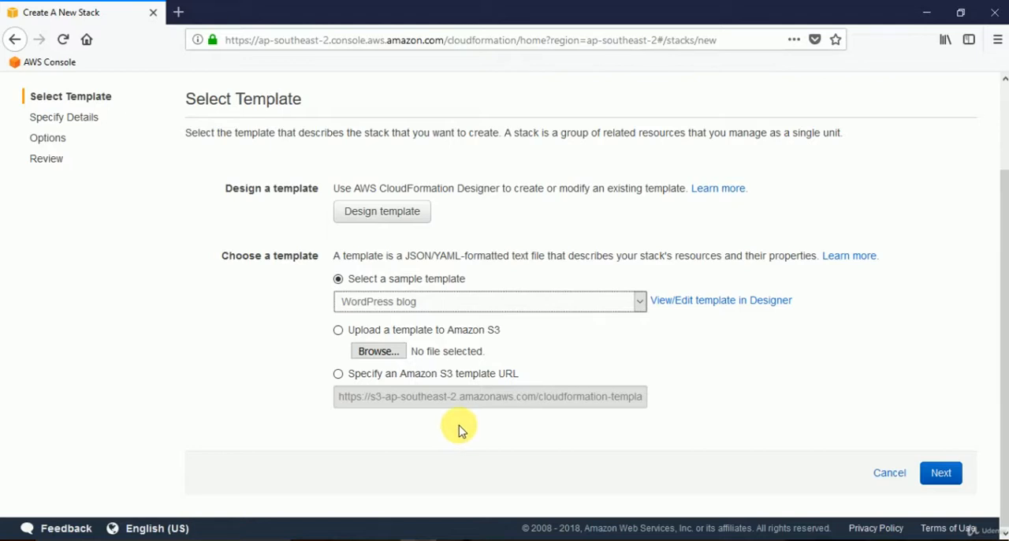
click(339, 374)
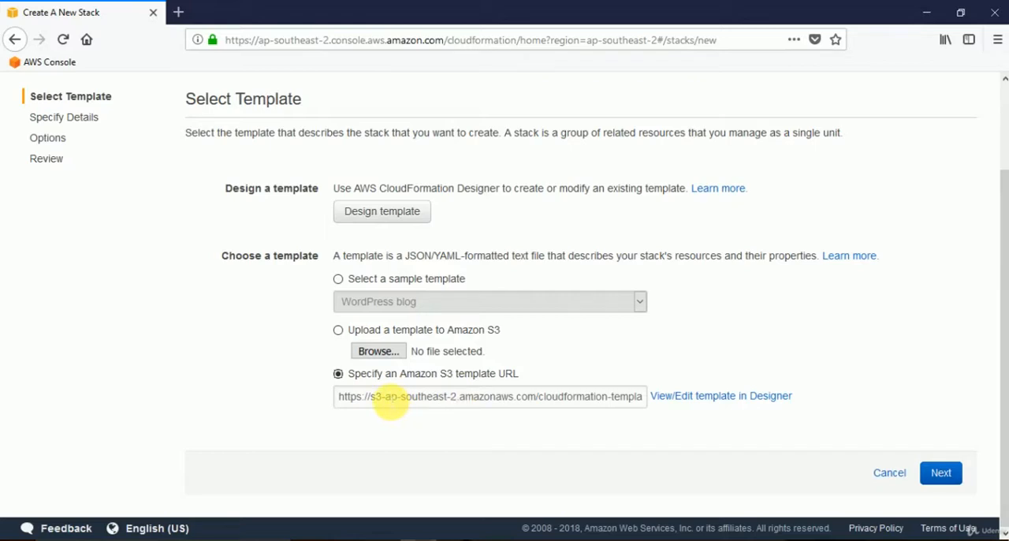
drag(386, 397, 460, 406)
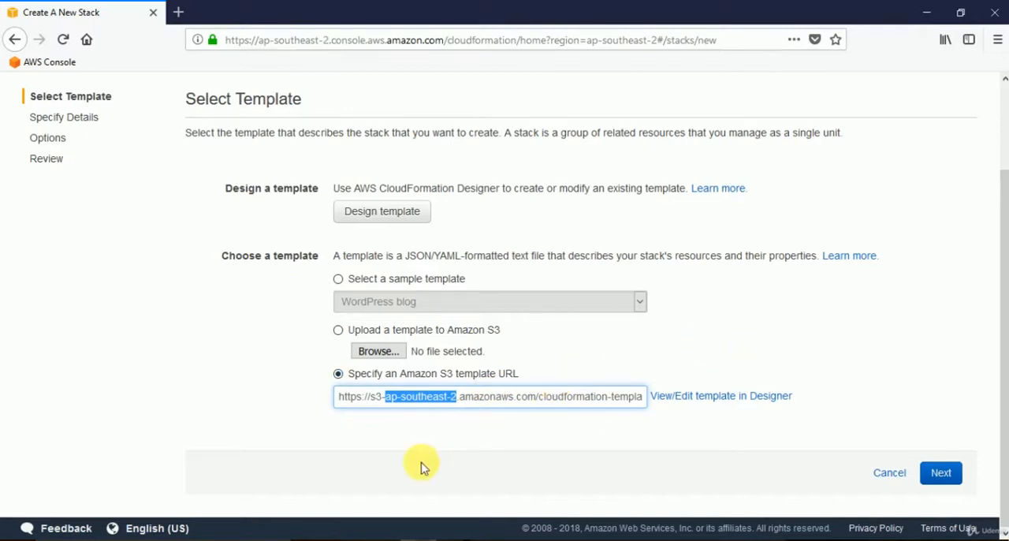
click(262, 418)
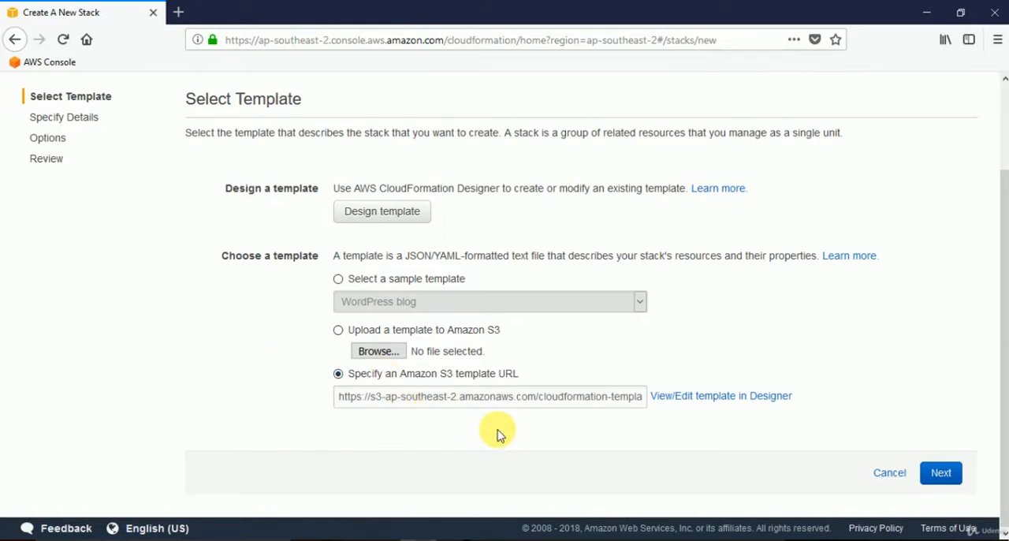
click(339, 279)
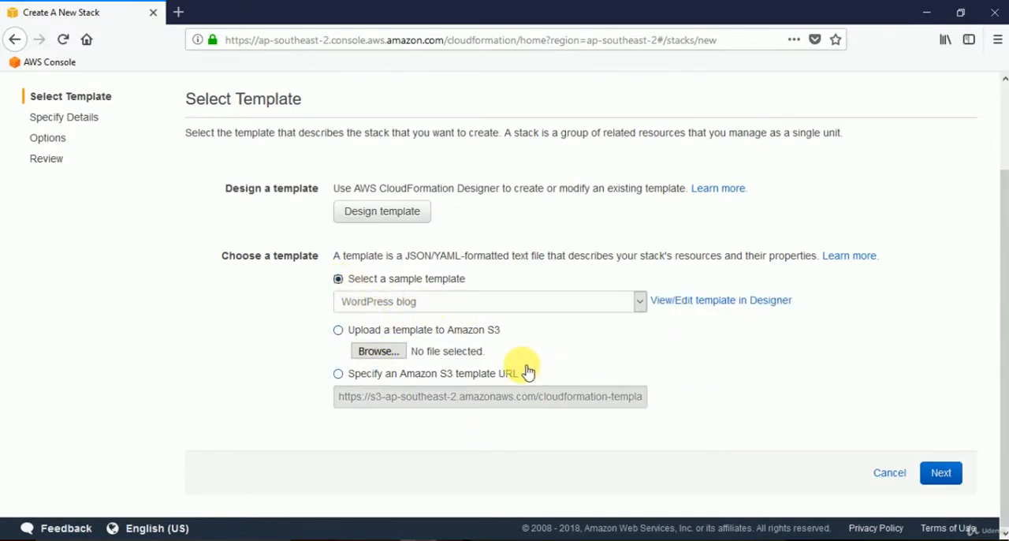
Continue to the stack details and name the stack TestWordPressStack
click(952, 479)
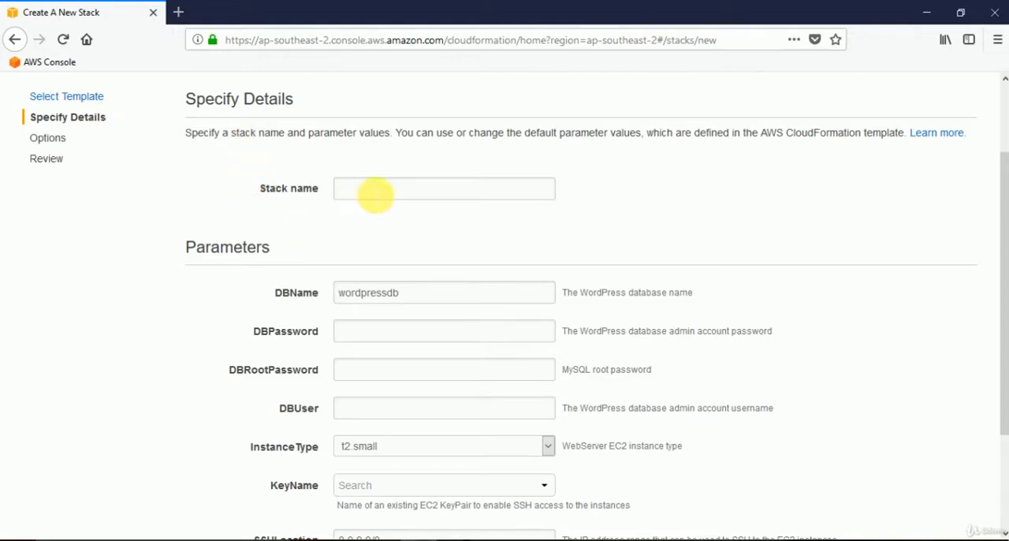
click(375, 192)
text(TestWordPressStack)
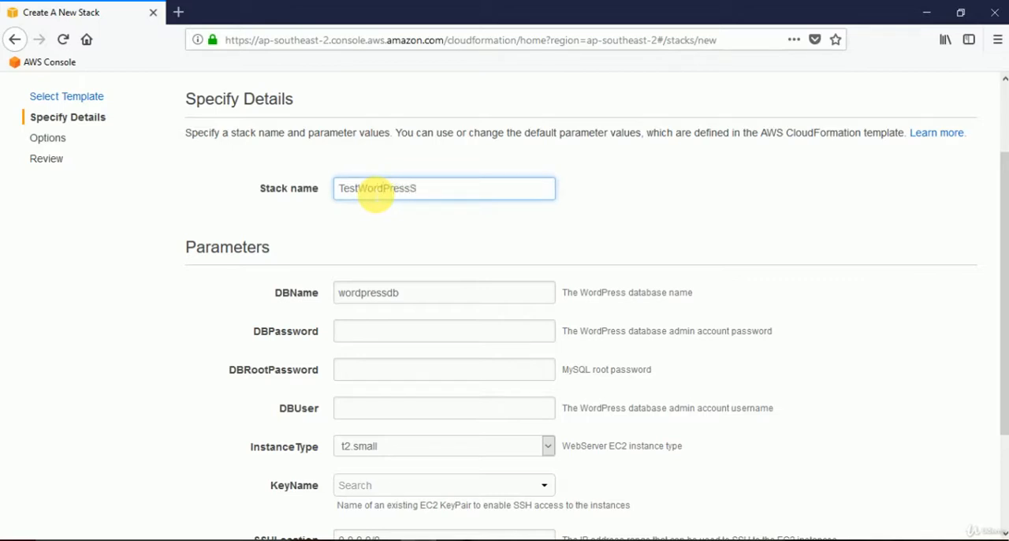
click(507, 233)
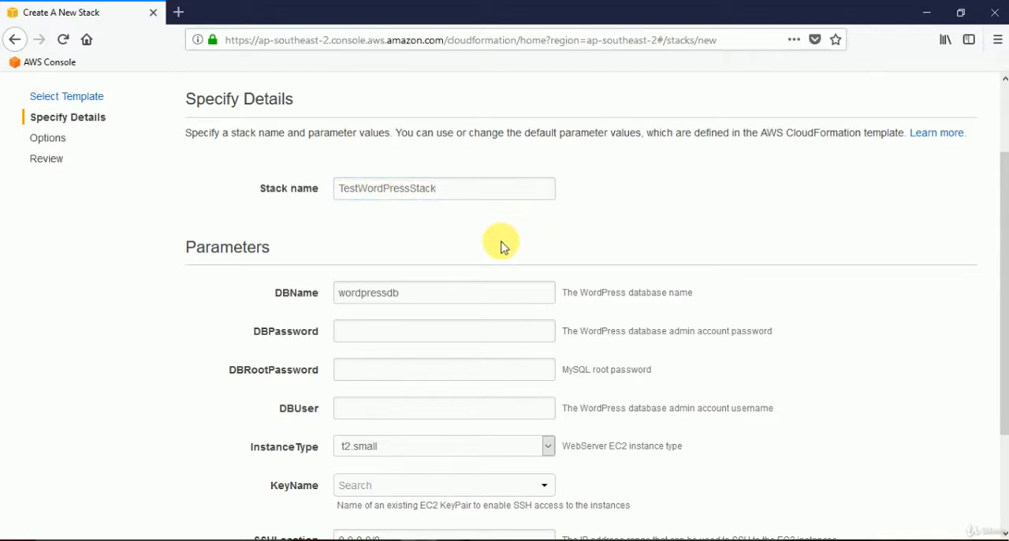
Enter the WordPress database admin password, the MySQL root password and the database admin username
click(384, 337)
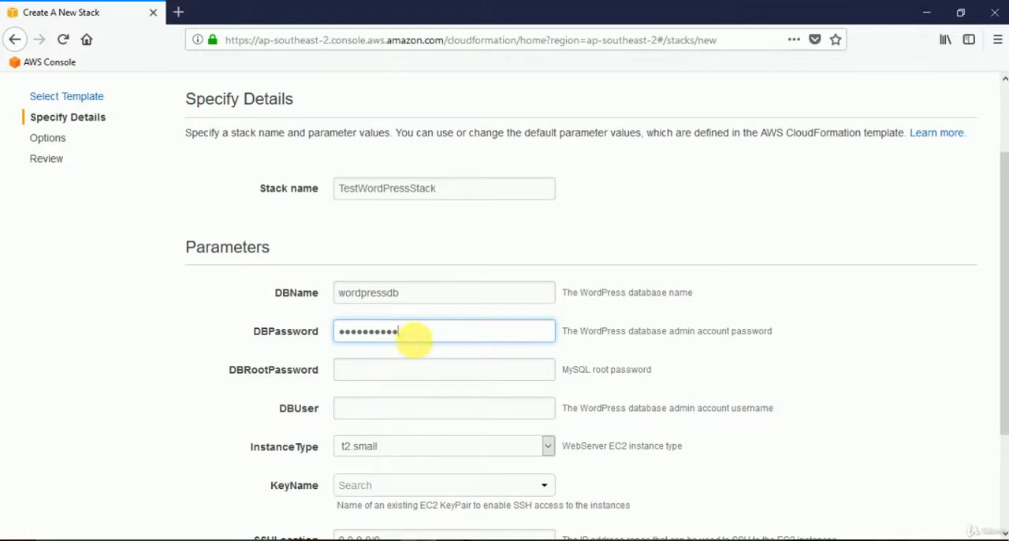
drag(401, 333, 315, 332)
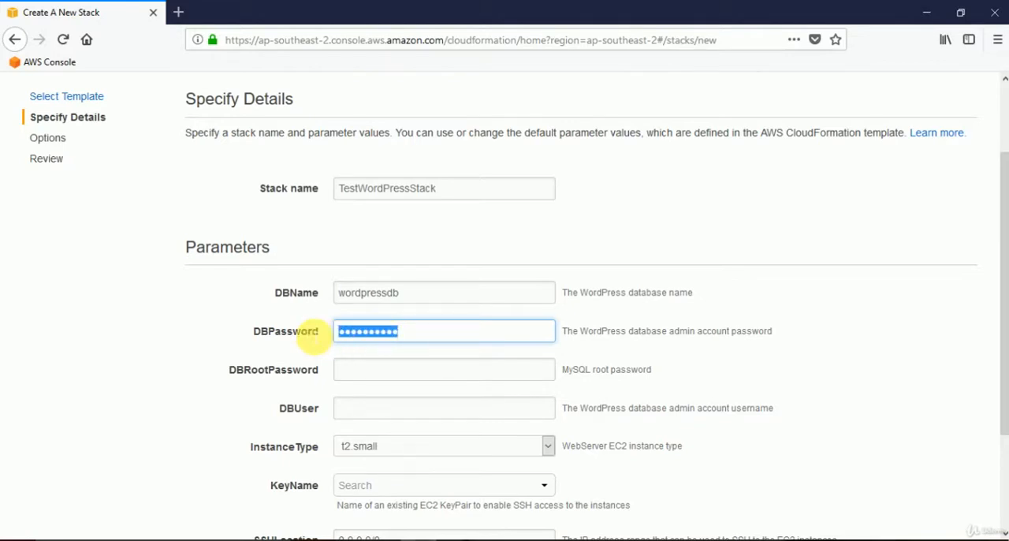
text(•)
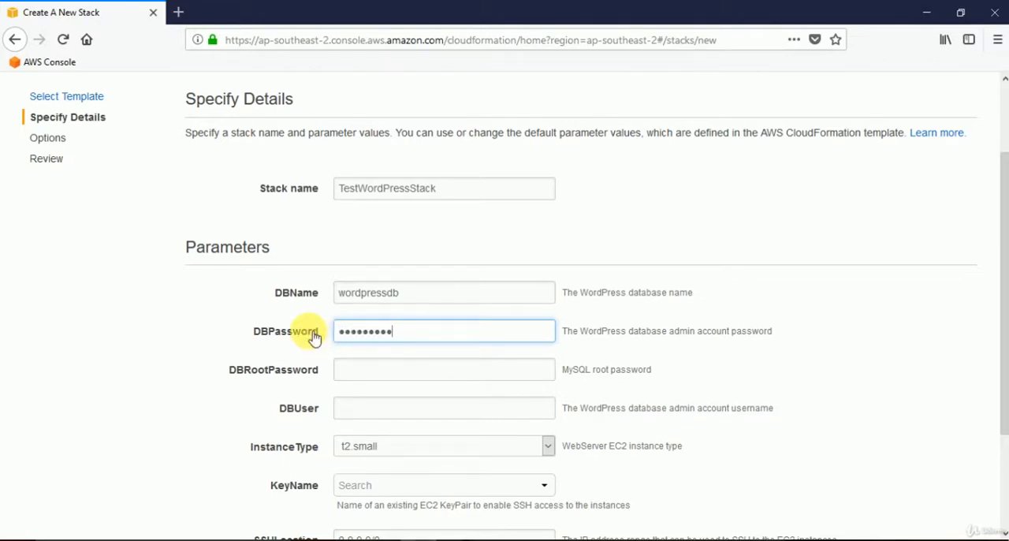
click(349, 372)
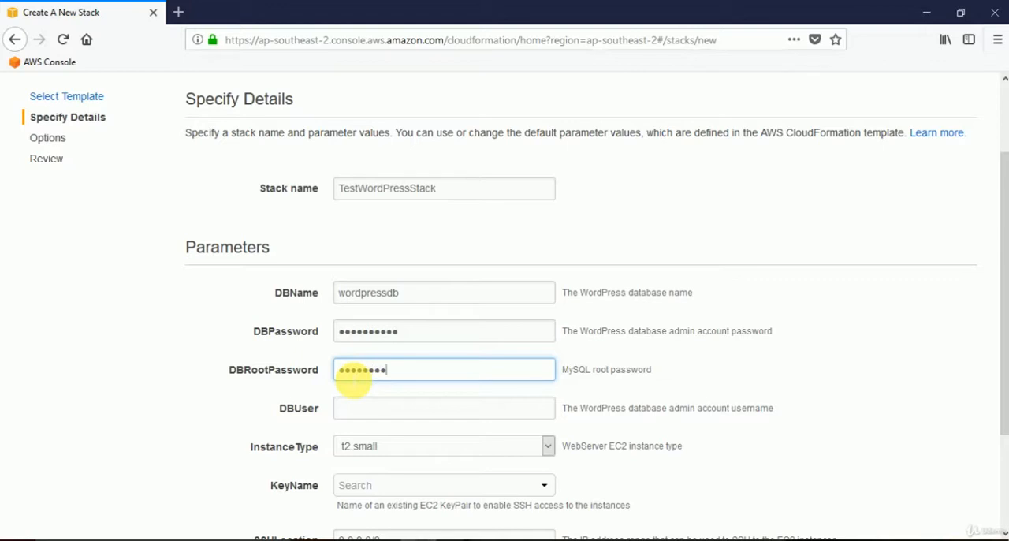
click(370, 410)
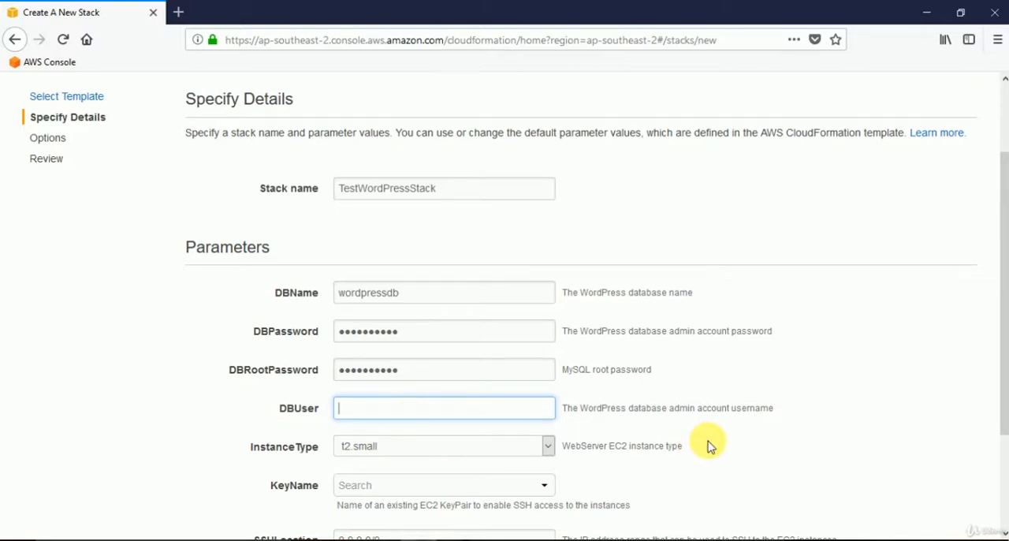
scroll(705, 441, down, 2)
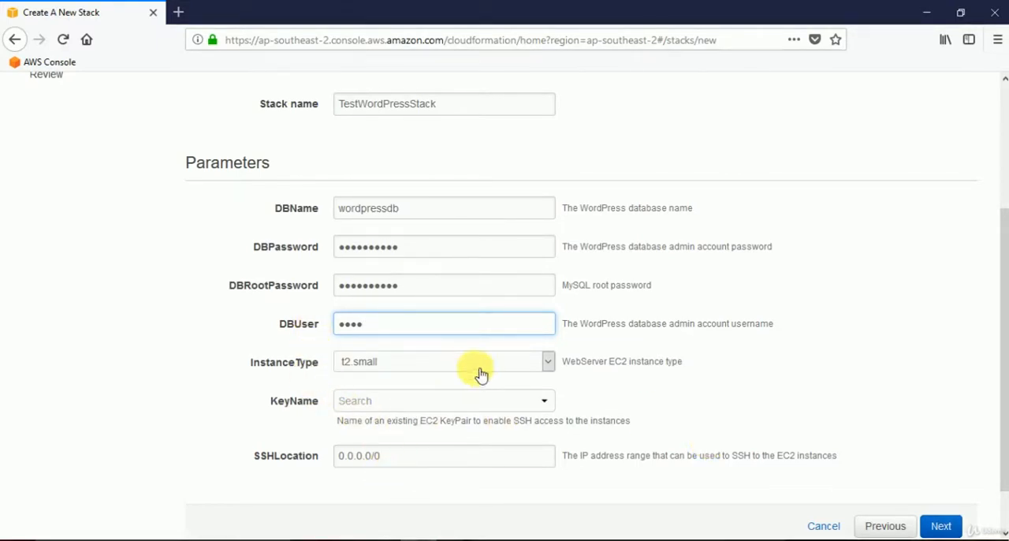
Set the web server's EC2 instance type to t2.micro
click(546, 367)
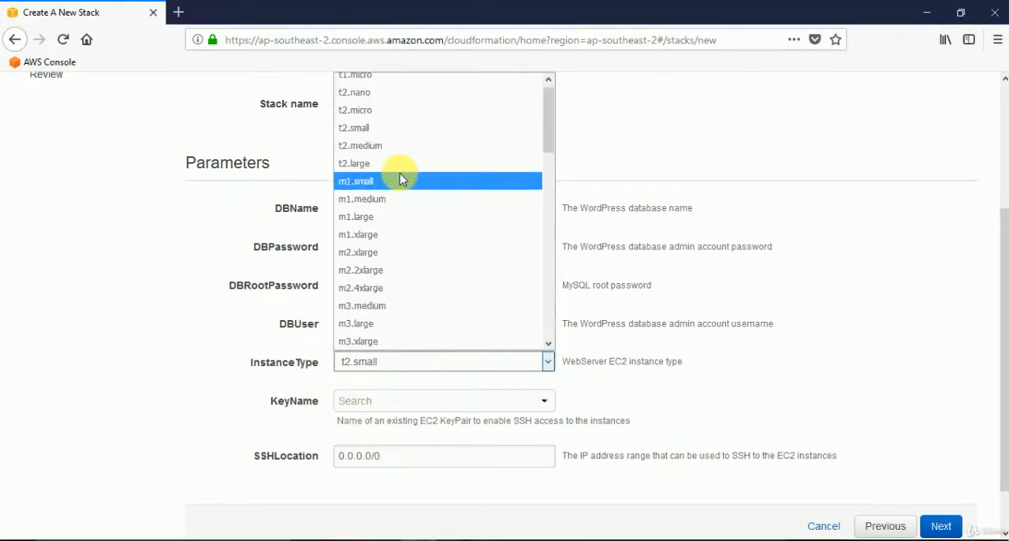
click(394, 115)
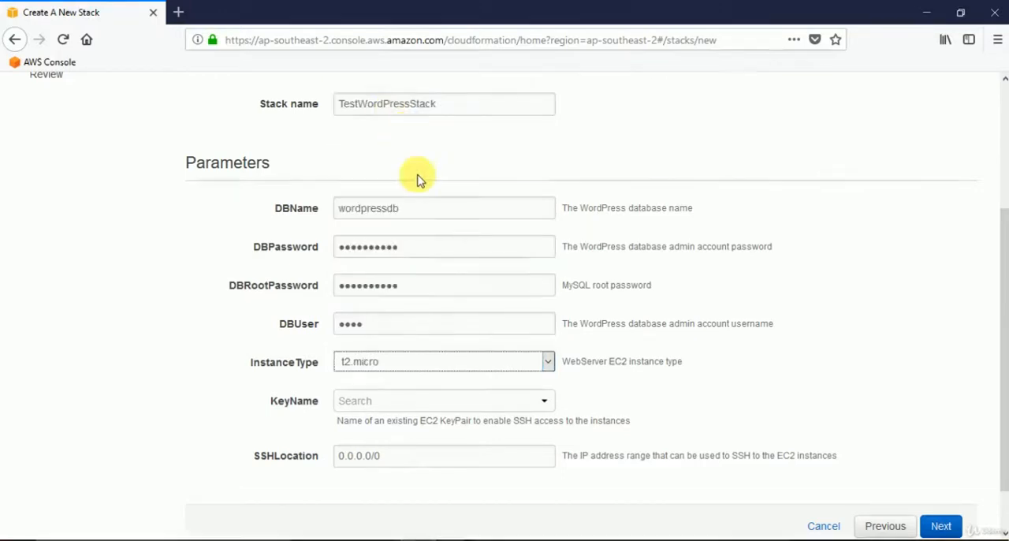
click(544, 365)
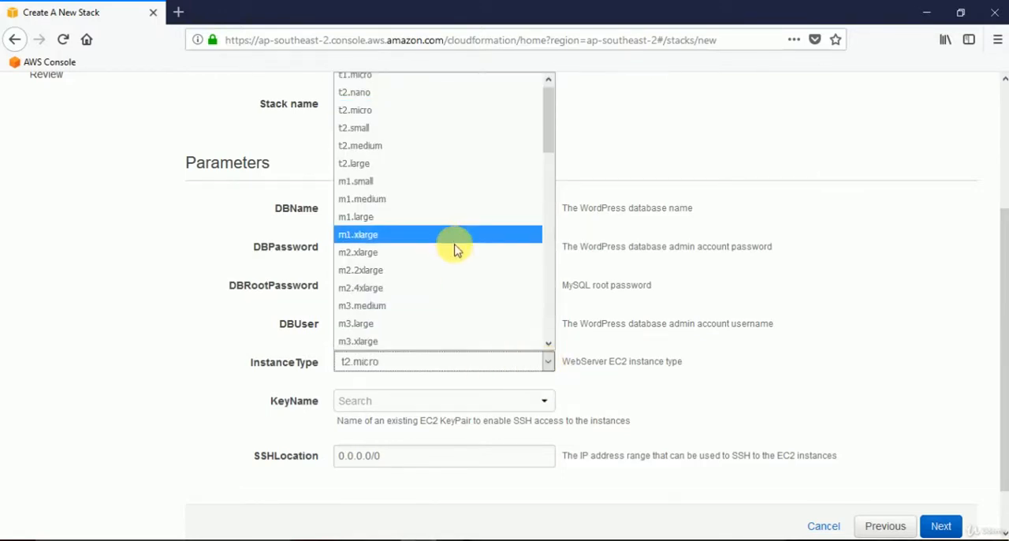
scroll(444, 298, down, 8)
scroll(439, 313, up, 10)
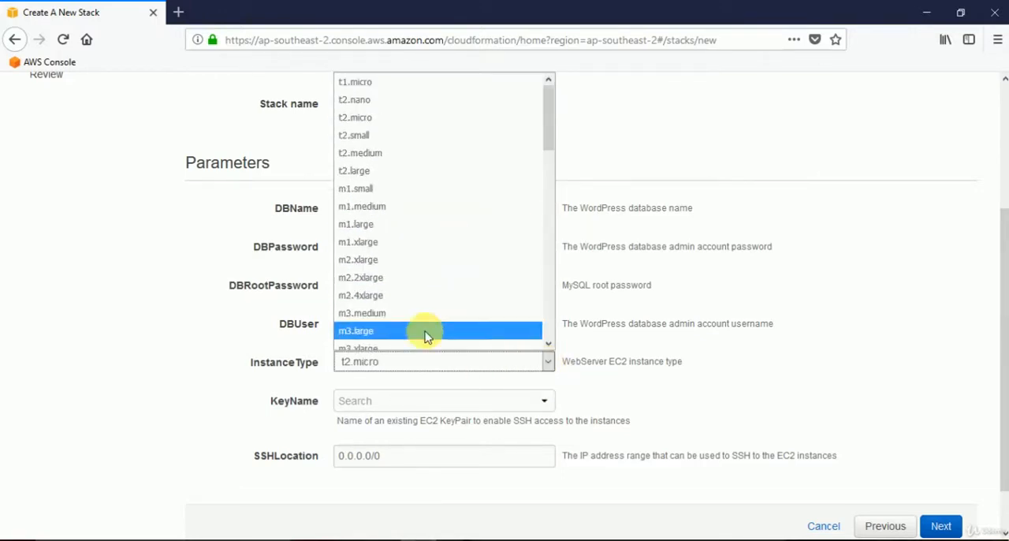
click(396, 119)
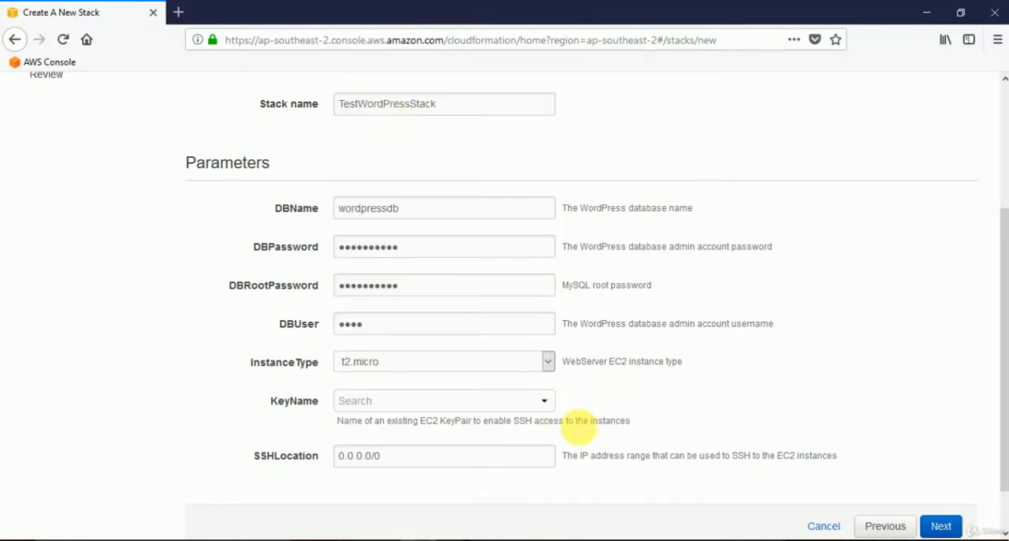
Select the existing EC2 key pair for SSH access and continue to the stack options
click(545, 401)
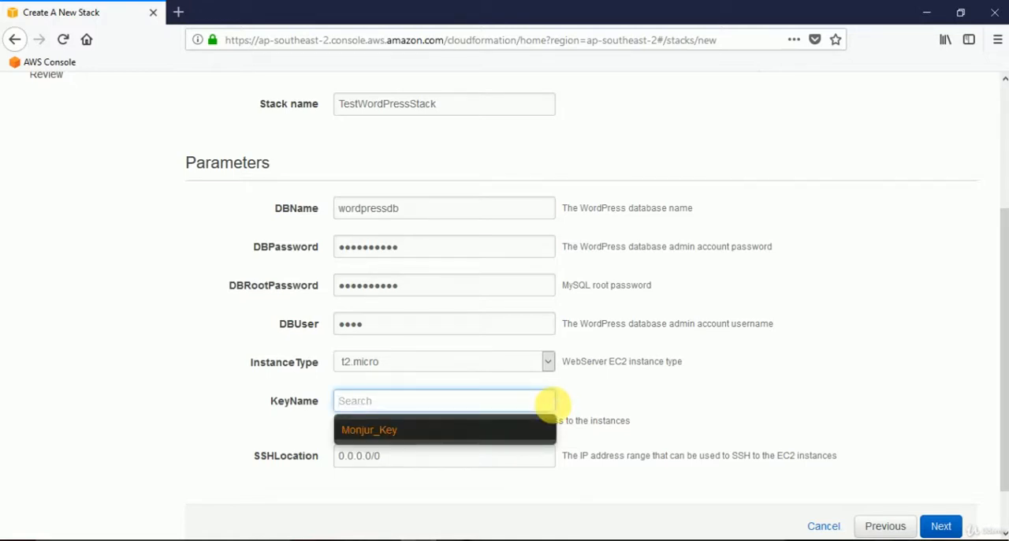
click(394, 433)
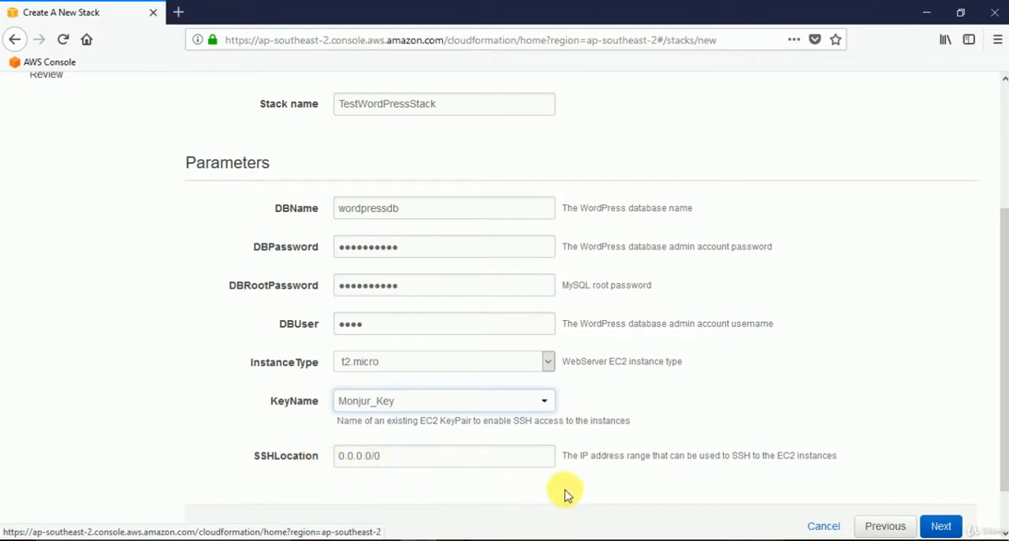
scroll(781, 438, up, 3)
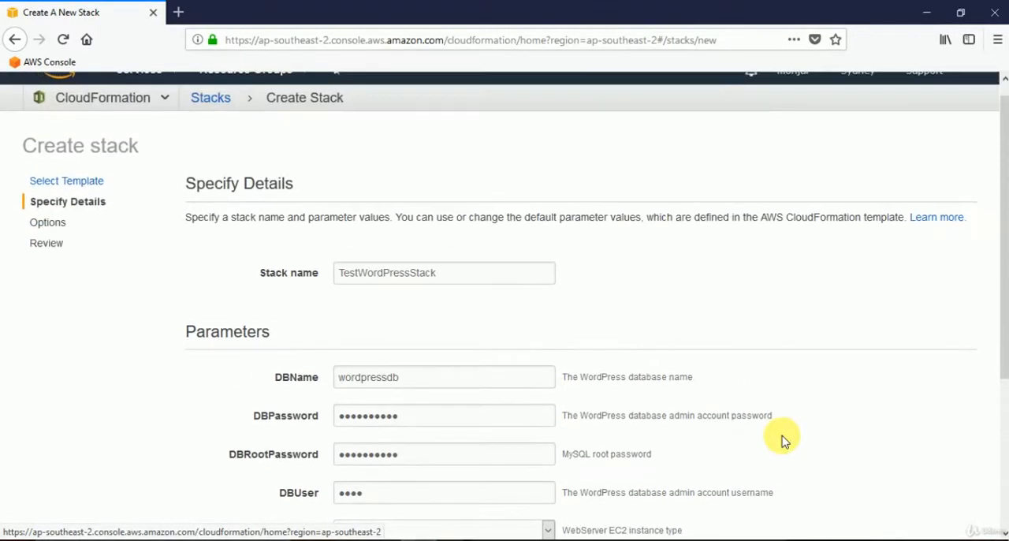
scroll(782, 440, down, 4)
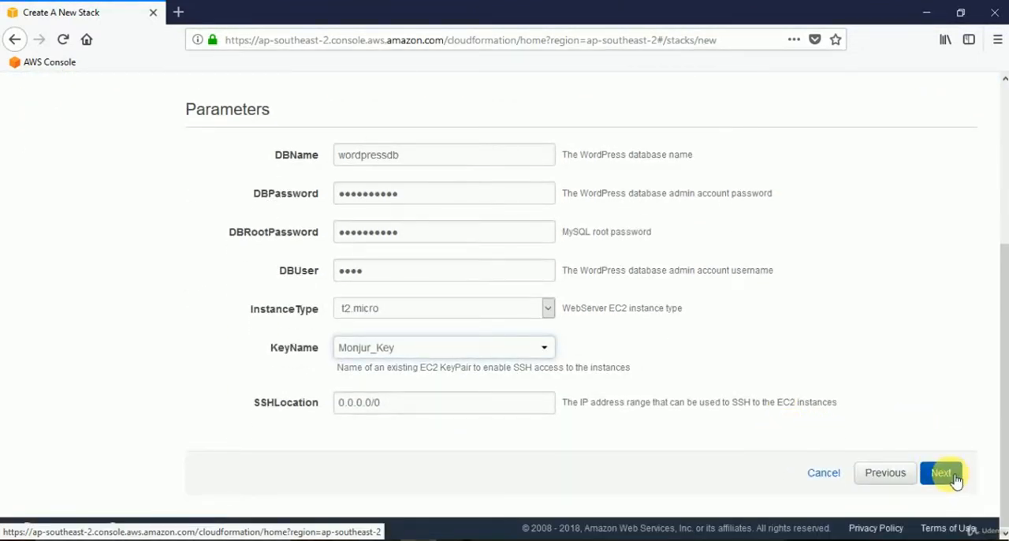
click(951, 475)
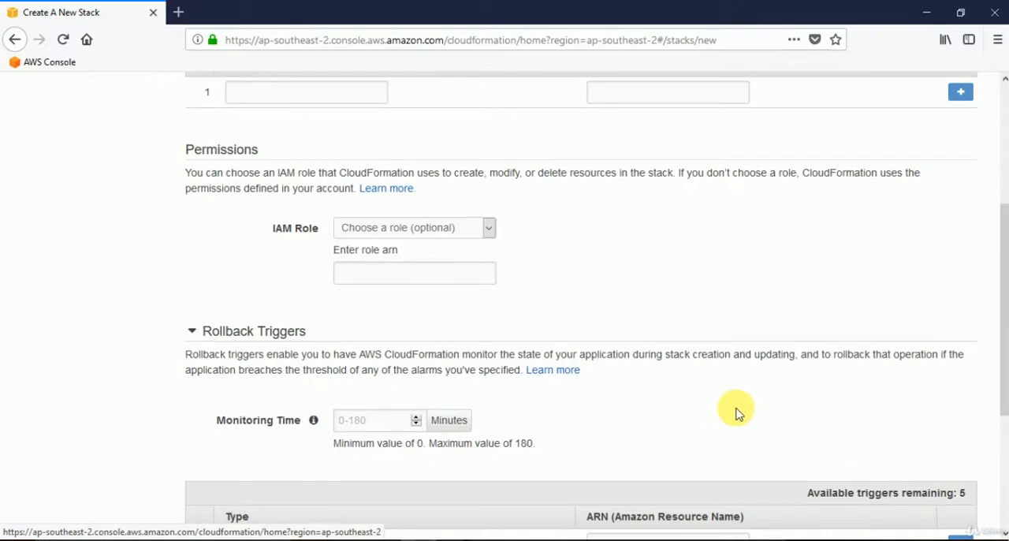
Add a stack tag with the key TestStack and the value WP
scroll(737, 413, up, 3)
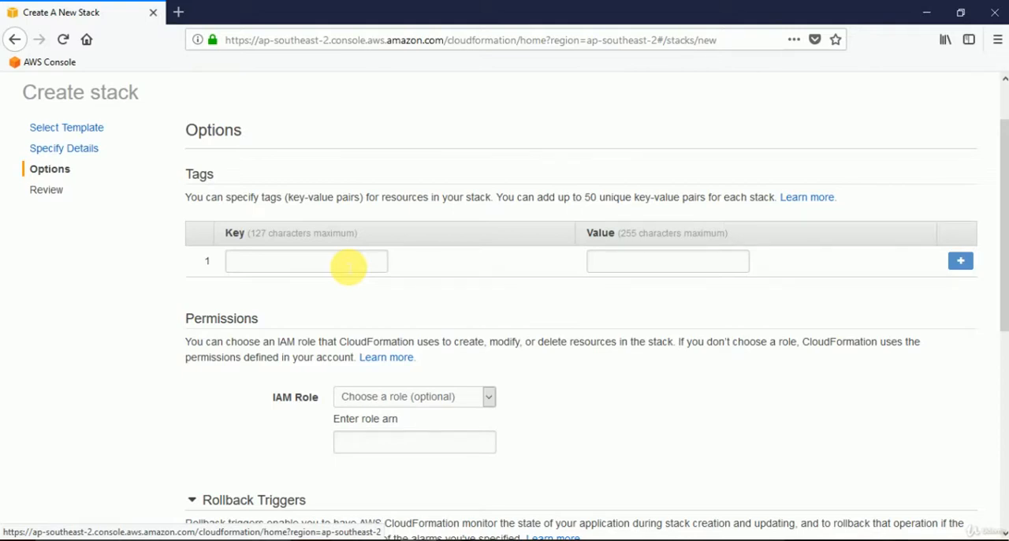
click(348, 267)
text(Stack)
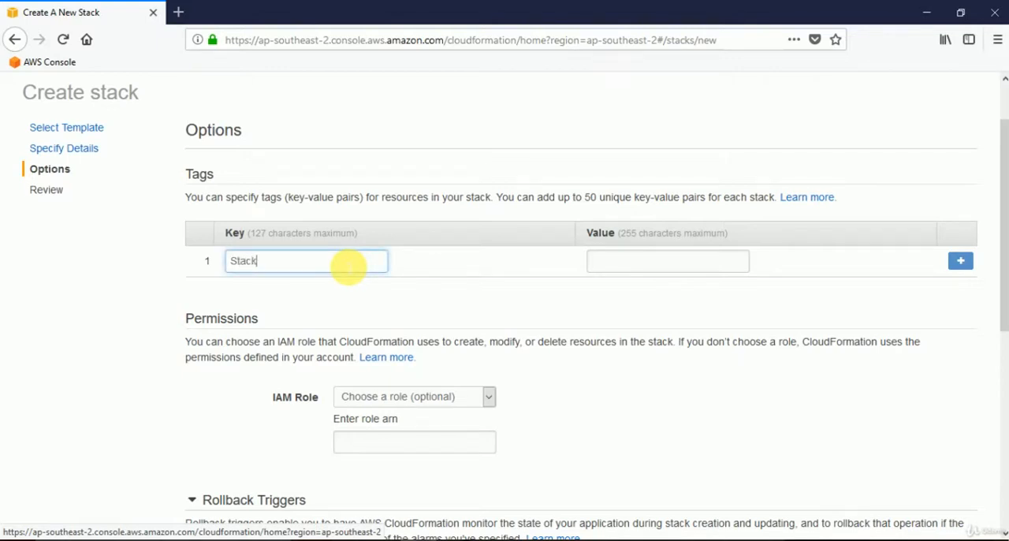
click(606, 261)
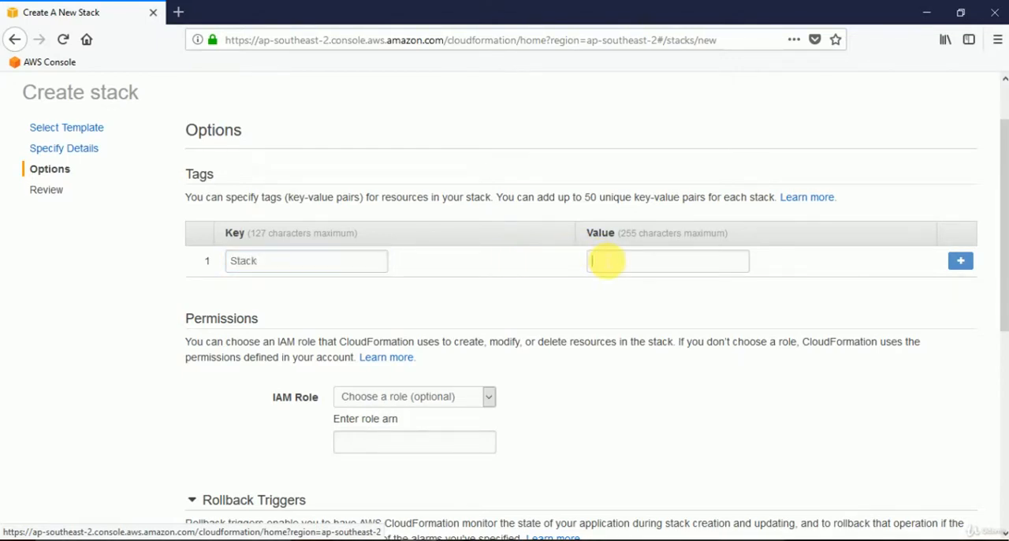
text(WP)
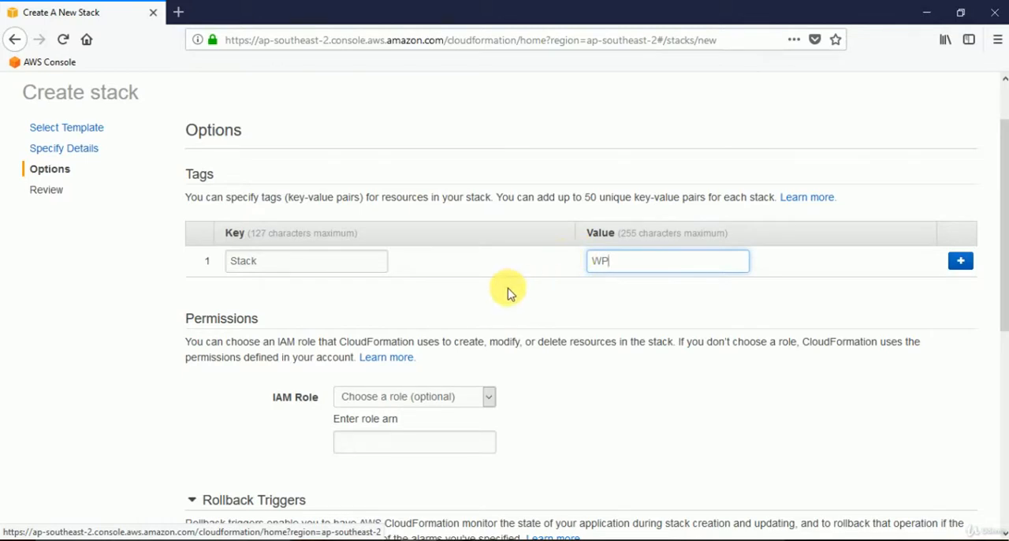
click(355, 298)
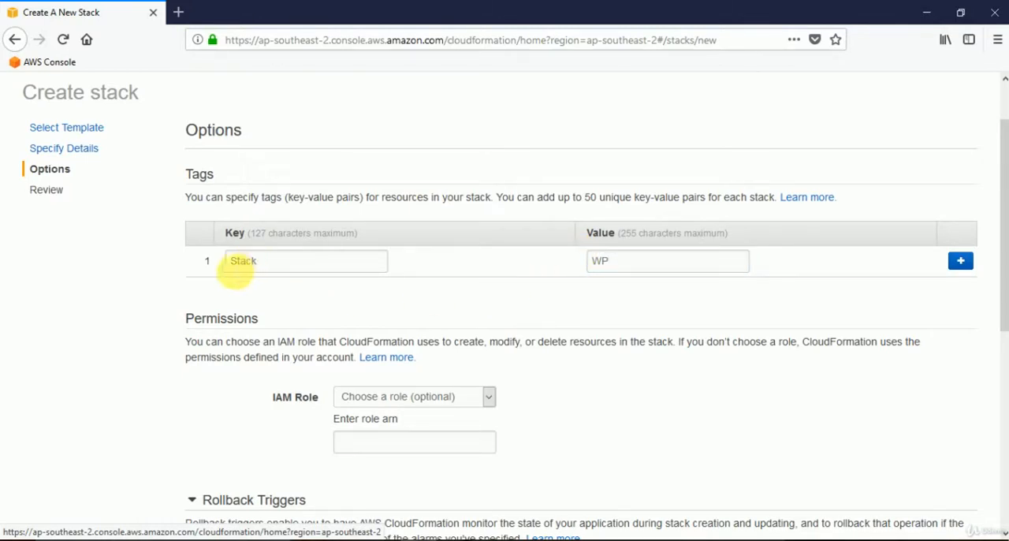
click(242, 261)
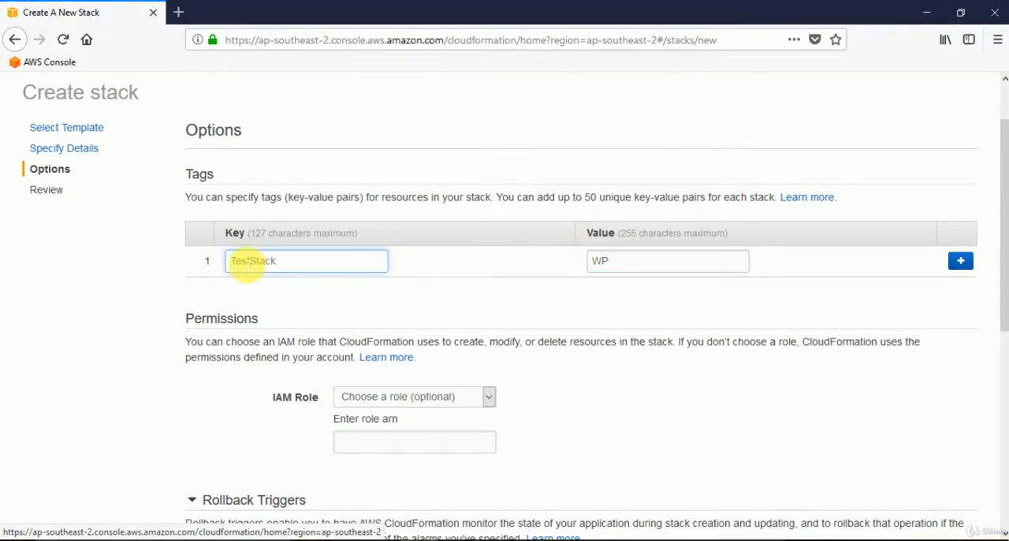
text(TestStack)
click(533, 320)
Look through the rollback trigger and advanced options, including notifications and termination protection, and continue to the stack review
scroll(533, 320, down, 3)
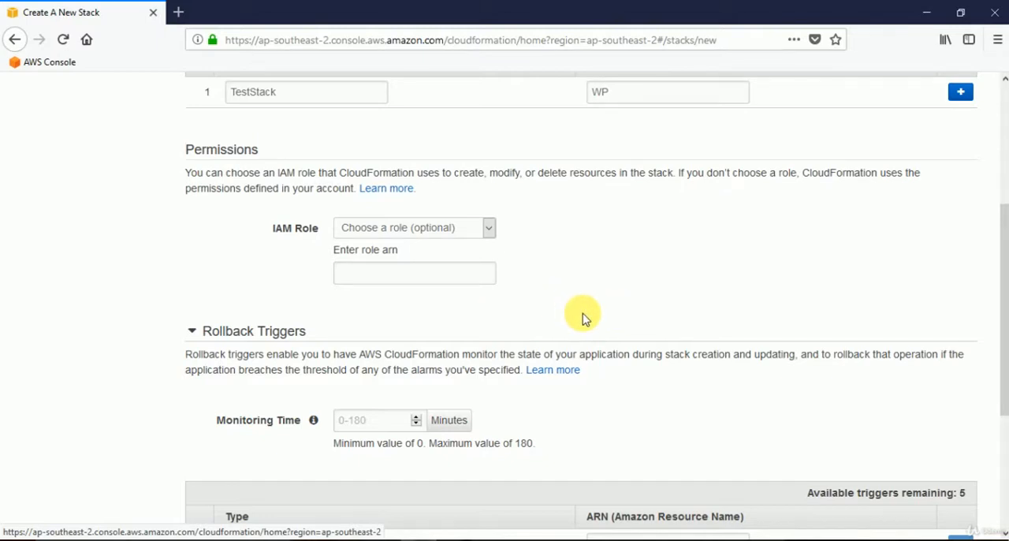
scroll(583, 317, down, 3)
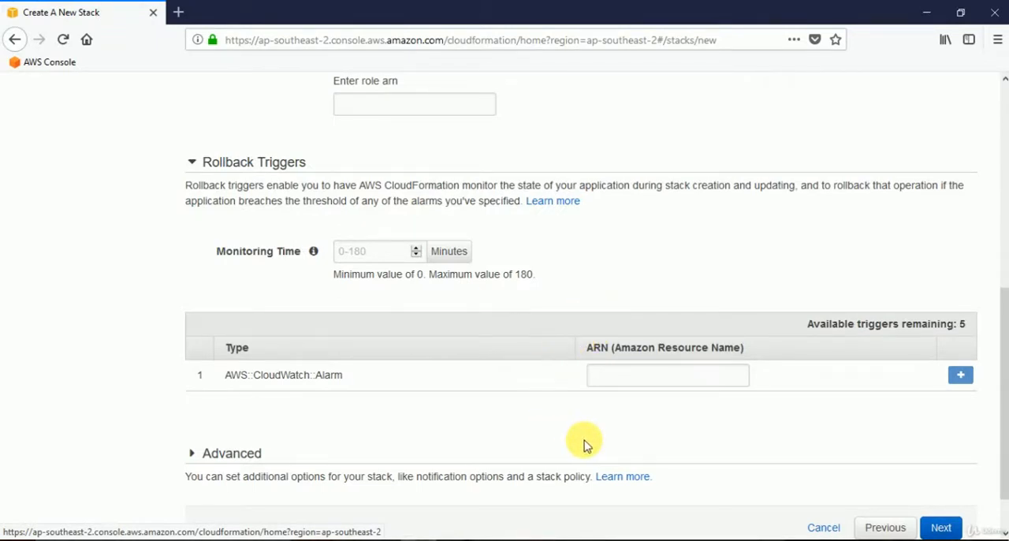
scroll(584, 445, down, 1)
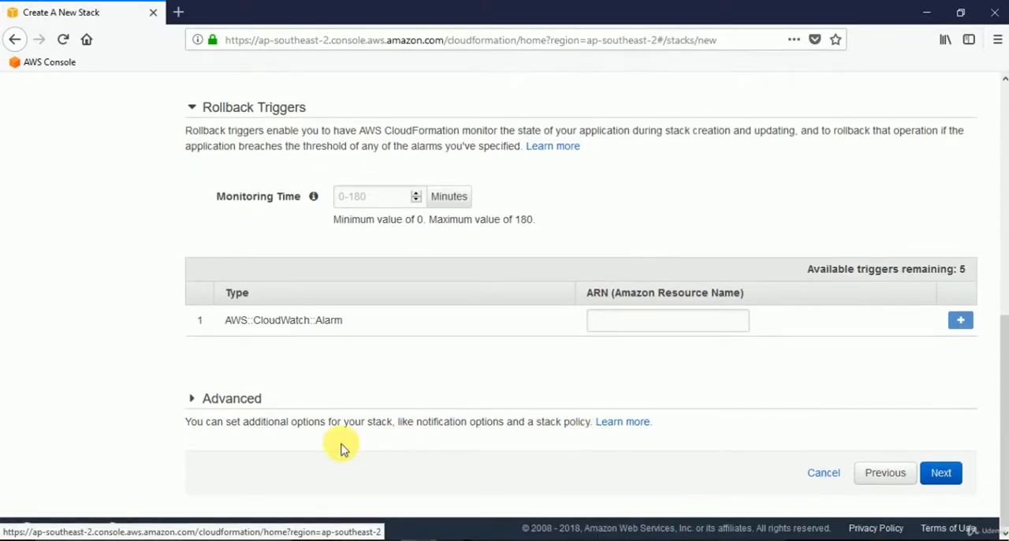
click(197, 403)
scroll(466, 412, down, 3)
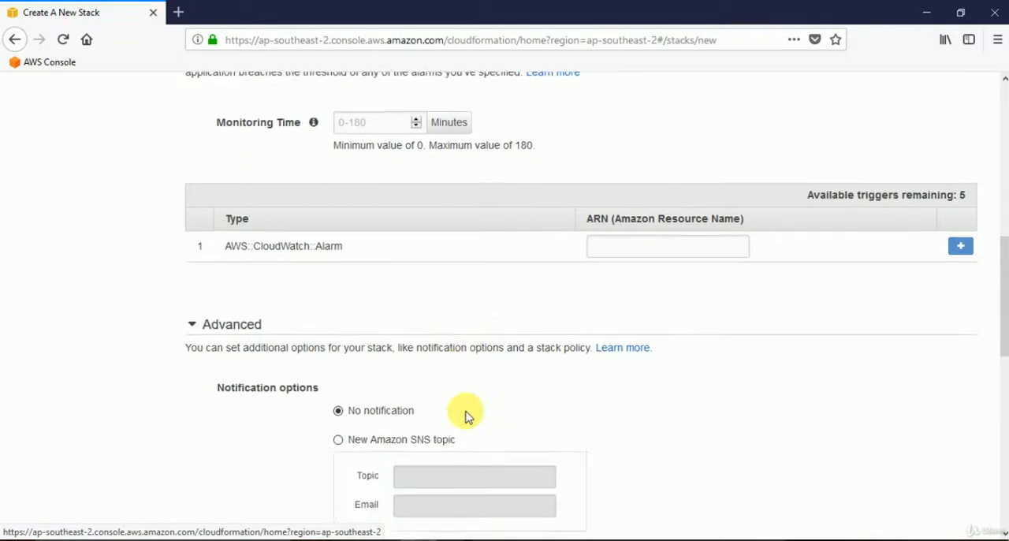
scroll(640, 471, down, 5)
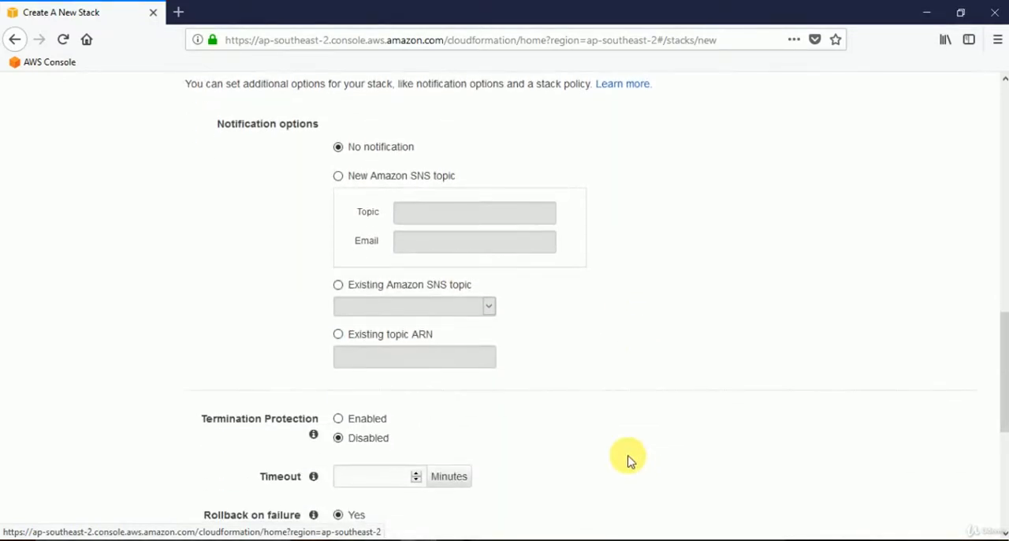
scroll(628, 457, up, 5)
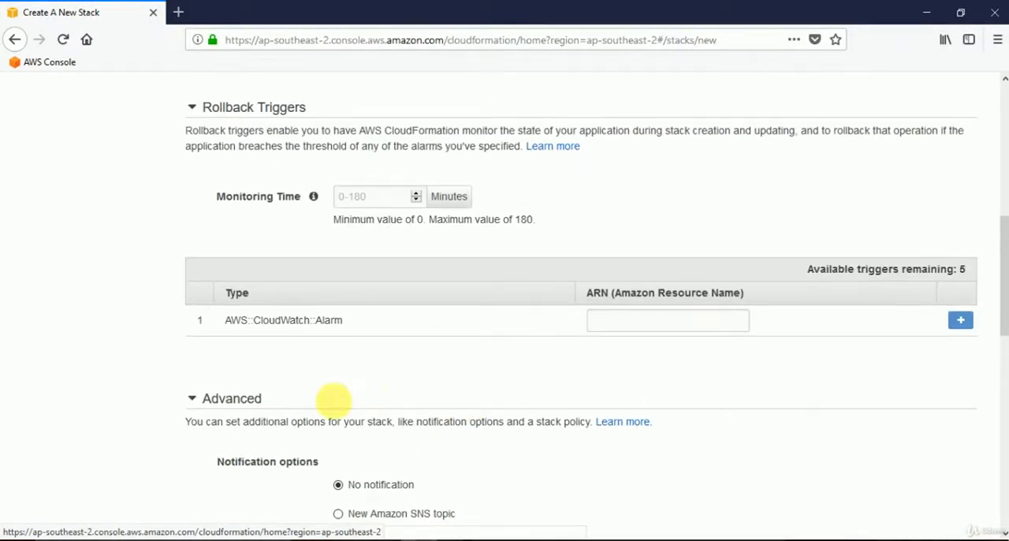
click(195, 400)
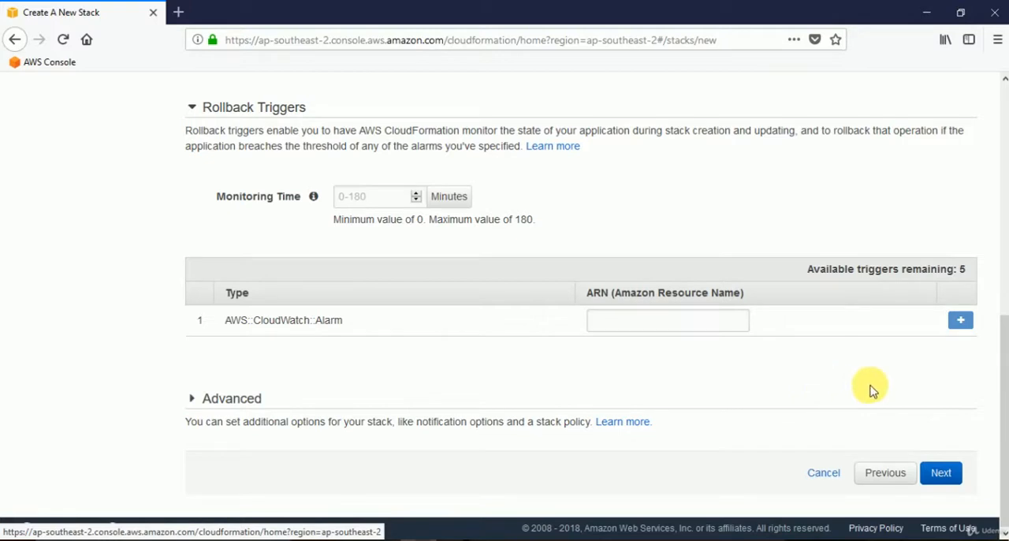
click(945, 476)
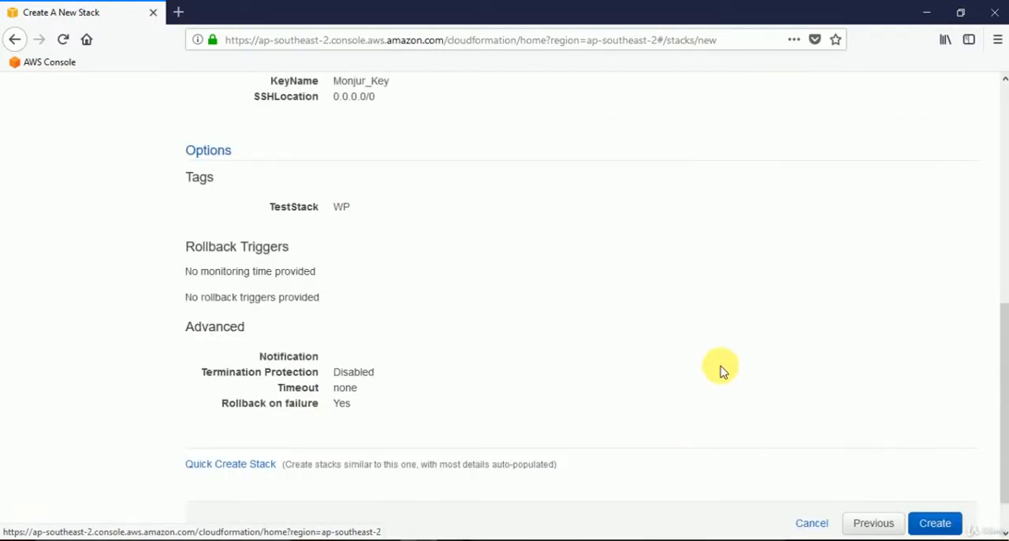
Review the stack summary: template, parameter details, tags, rollback triggers and advanced settings
scroll(719, 366, up, 6)
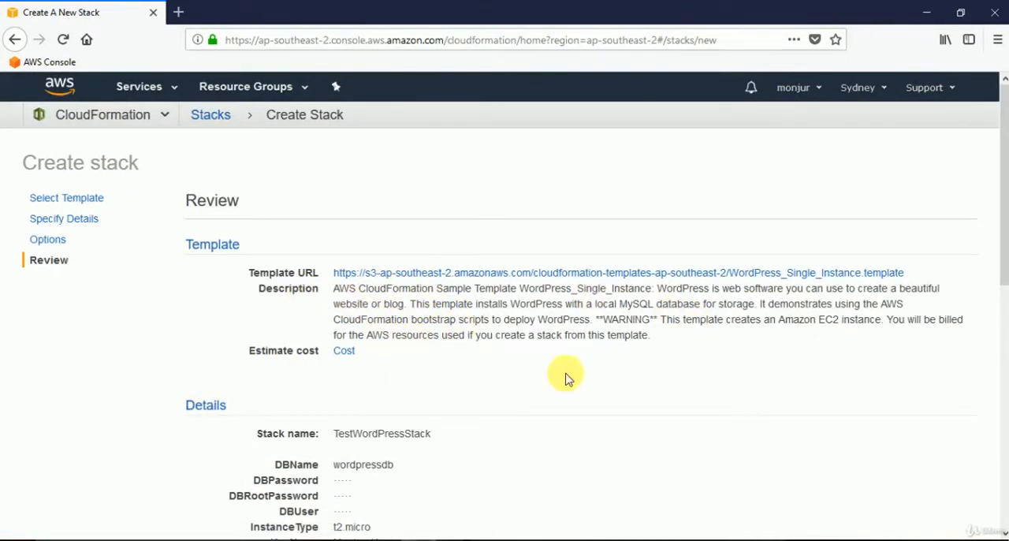
scroll(541, 409, down, 3)
scroll(541, 410, down, 2)
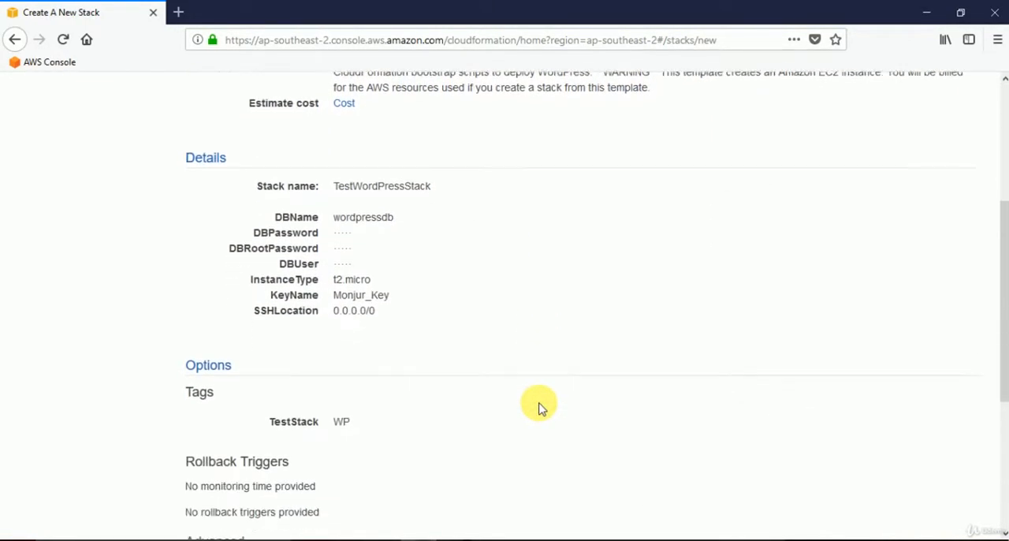
scroll(541, 410, up, 1)
scroll(541, 410, down, 2)
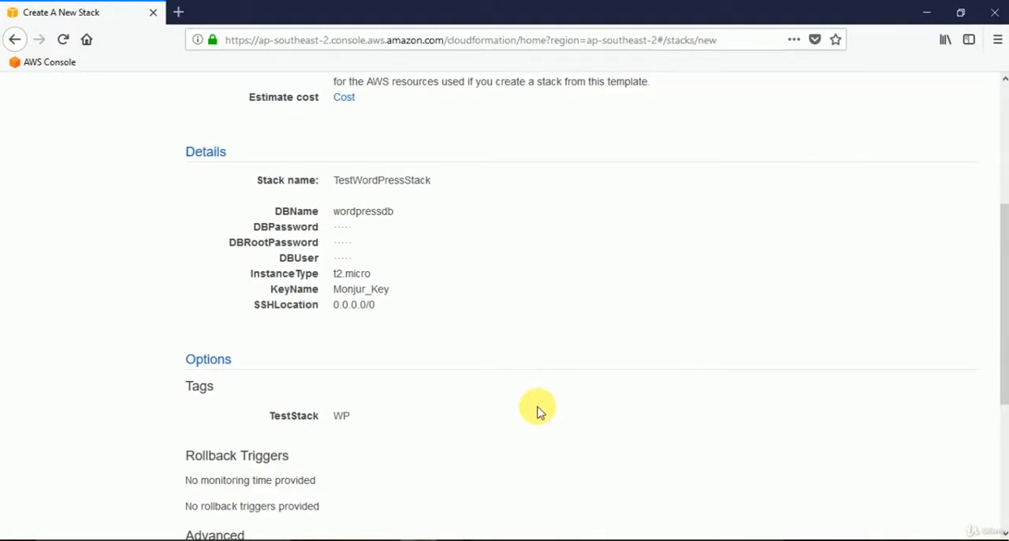
scroll(537, 410, up, 2)
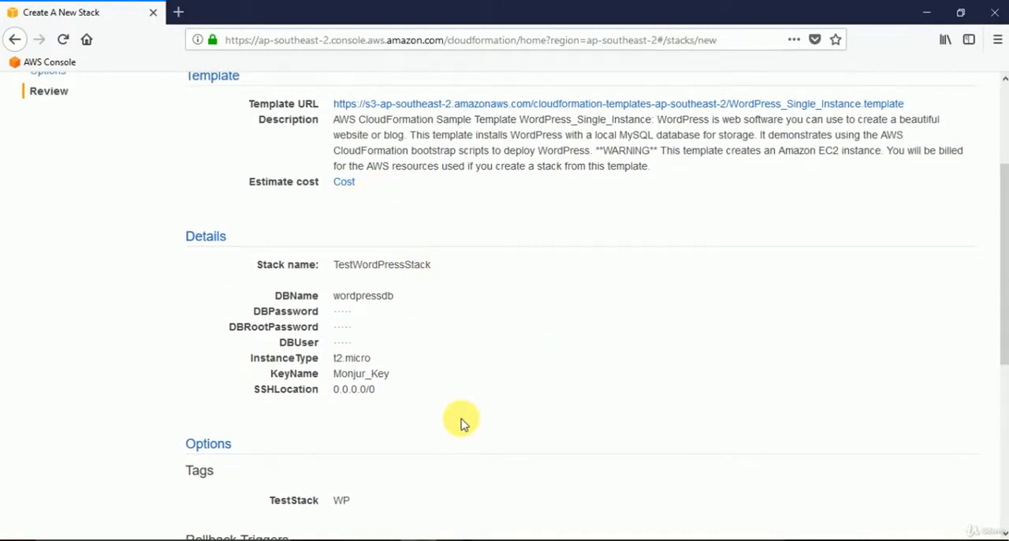
scroll(461, 410, down, 2)
scroll(459, 359, down, 5)
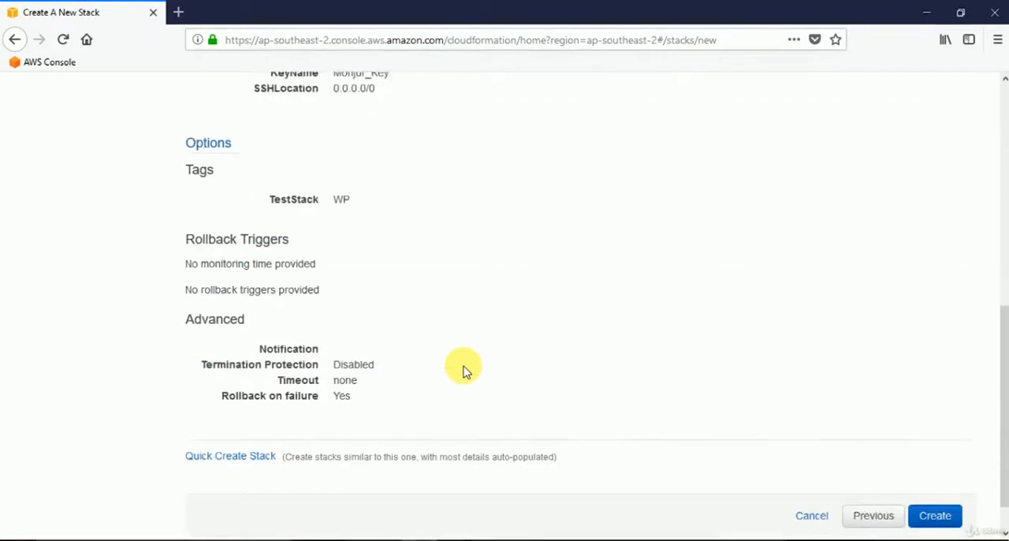
scroll(463, 370, down, 1)
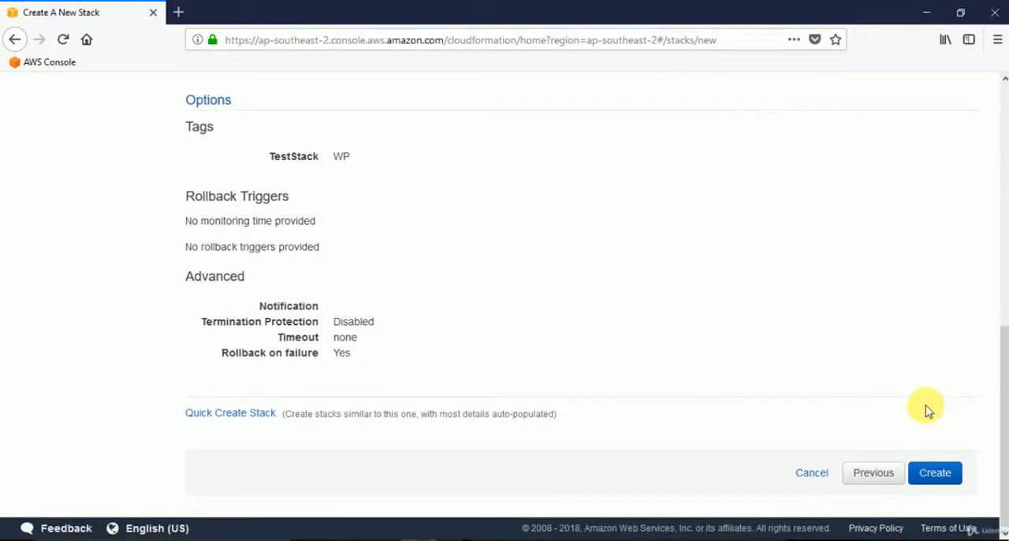
Create the TestWordPressStack stack from the reviewed settings
click(945, 478)
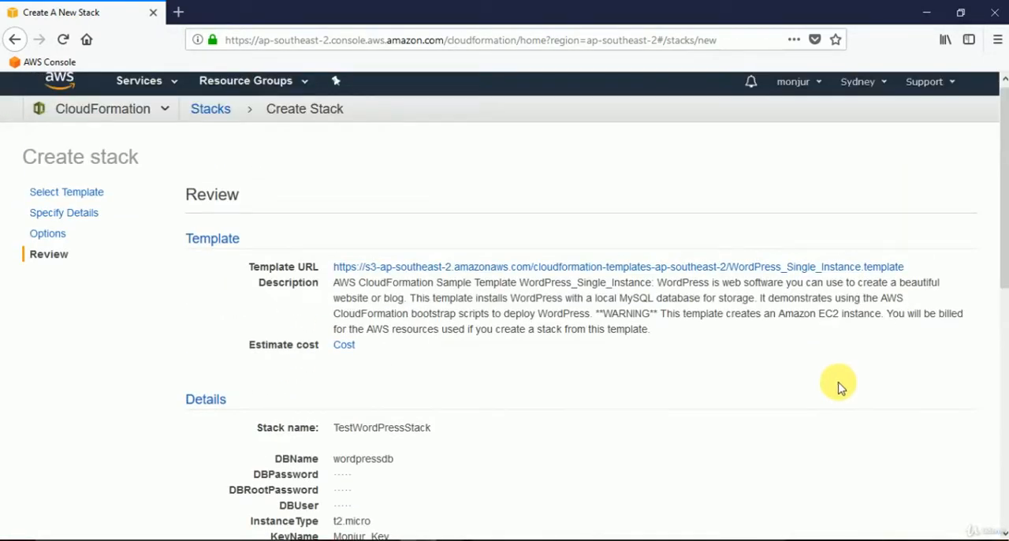
scroll(837, 386, down, 5)
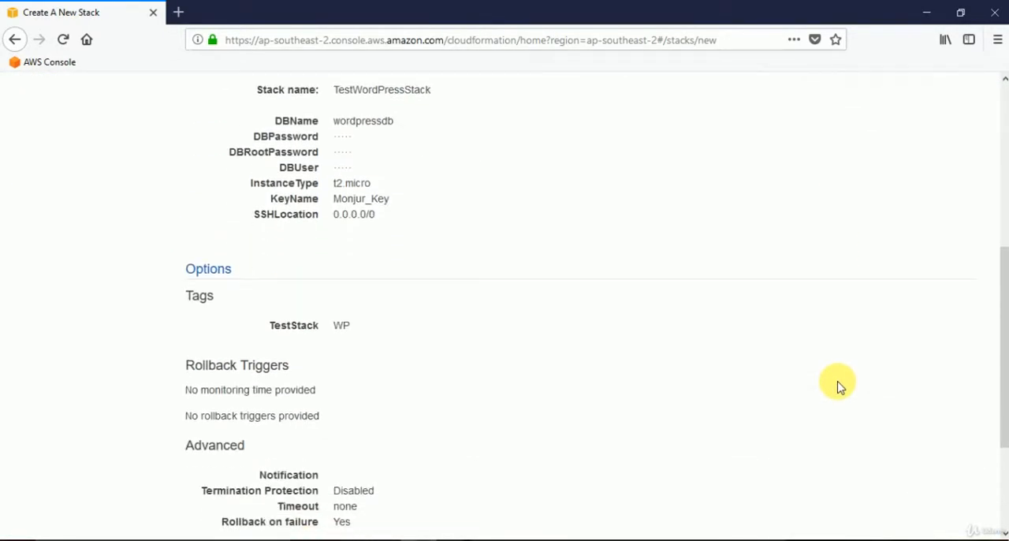
scroll(837, 387, down, 3)
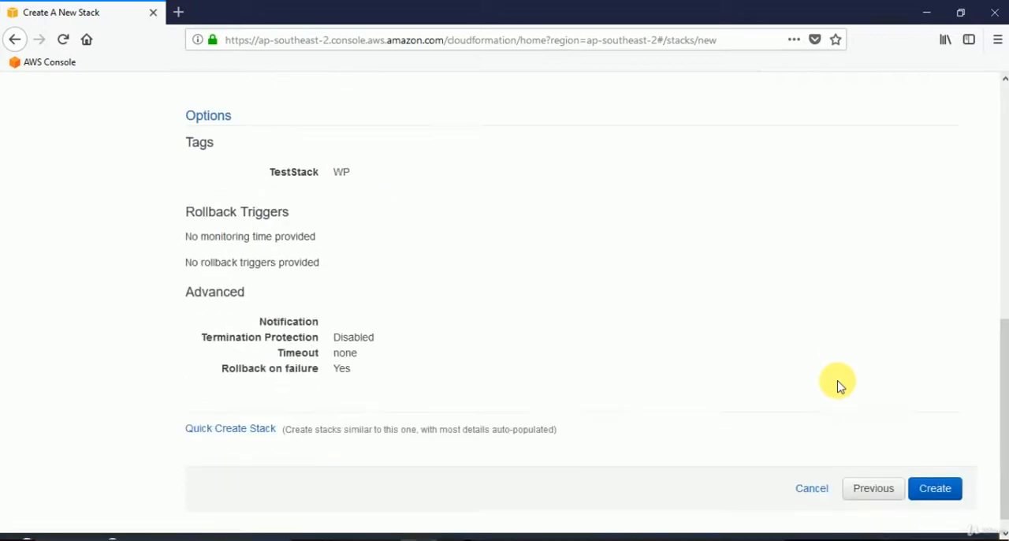
click(935, 473)
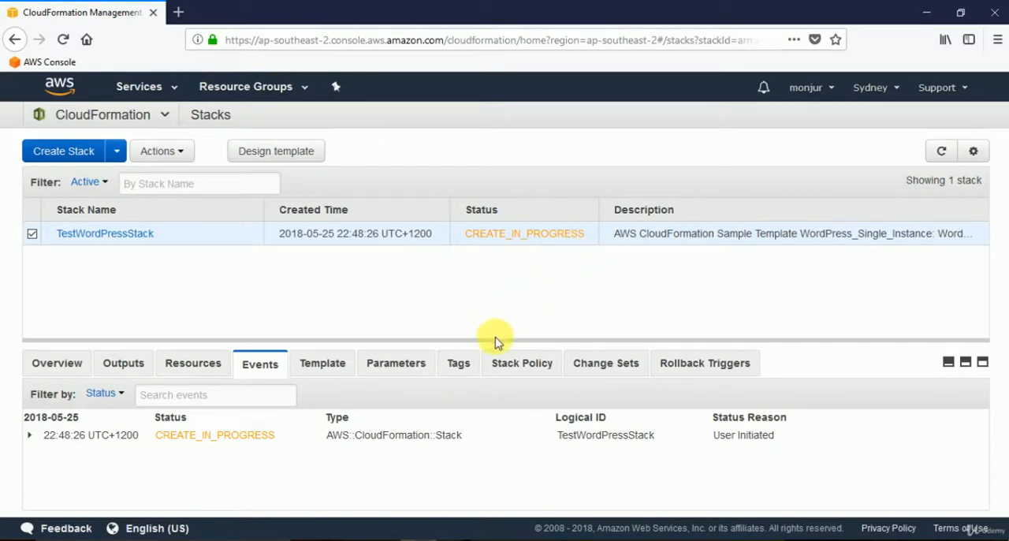
Enlarge the detail pane of TestWordPressStack and examine the stack's overview, outputs and resources
drag(495, 339, 498, 282)
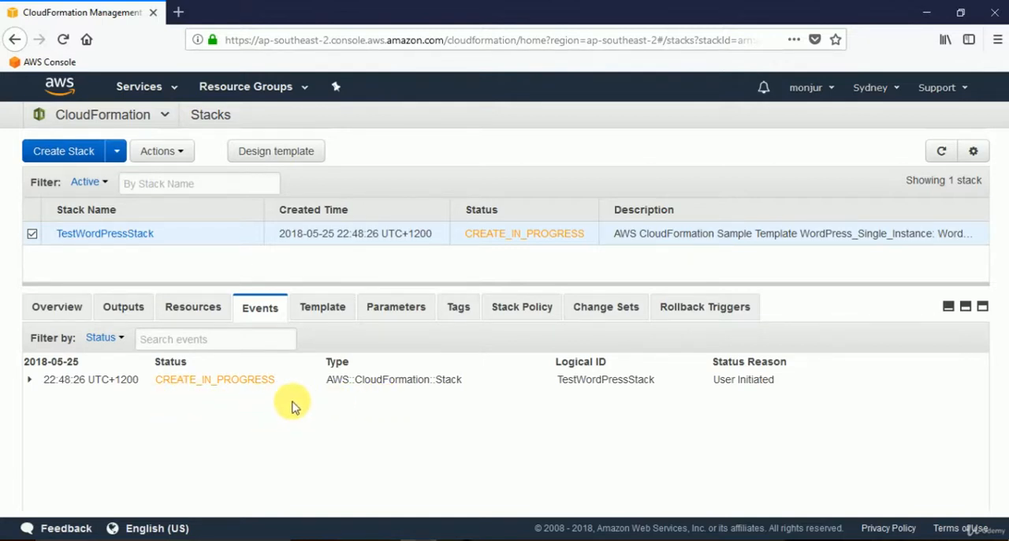
click(67, 314)
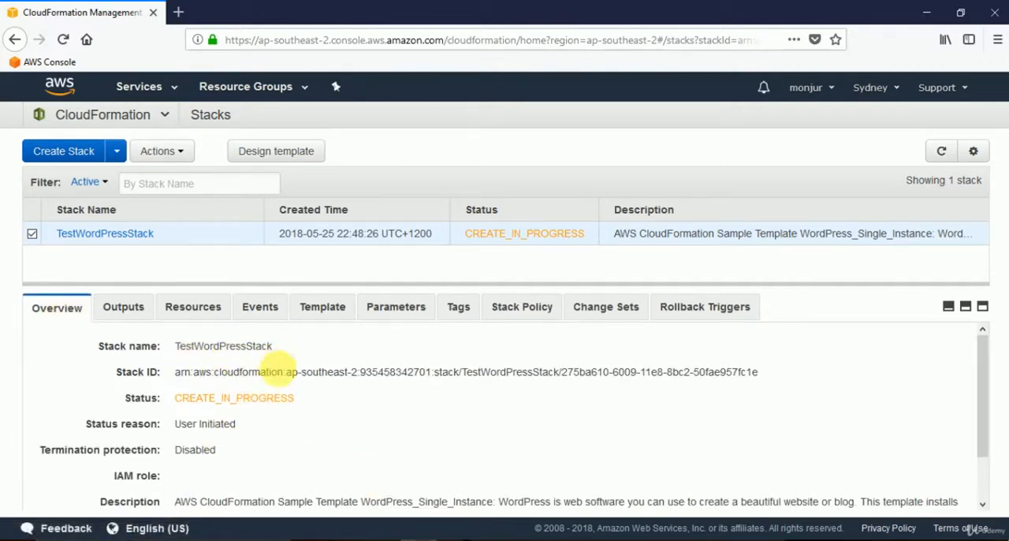
scroll(522, 456, down, 1)
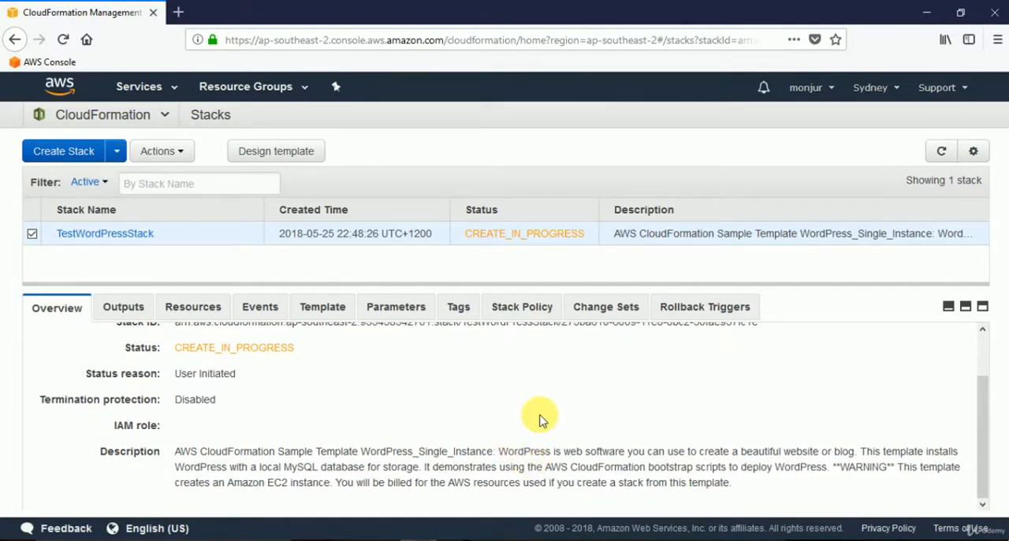
scroll(421, 423, up, 1)
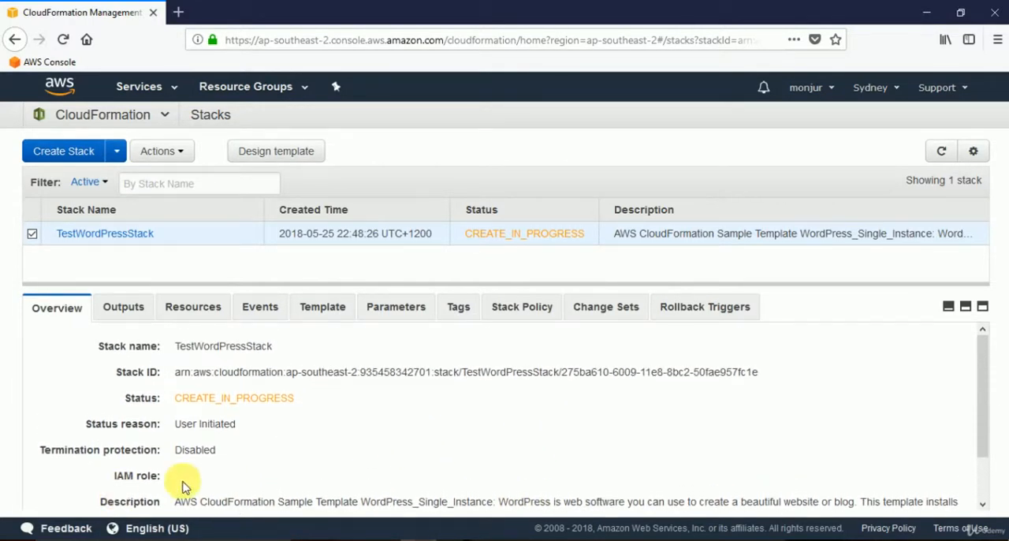
scroll(266, 473, down, 1)
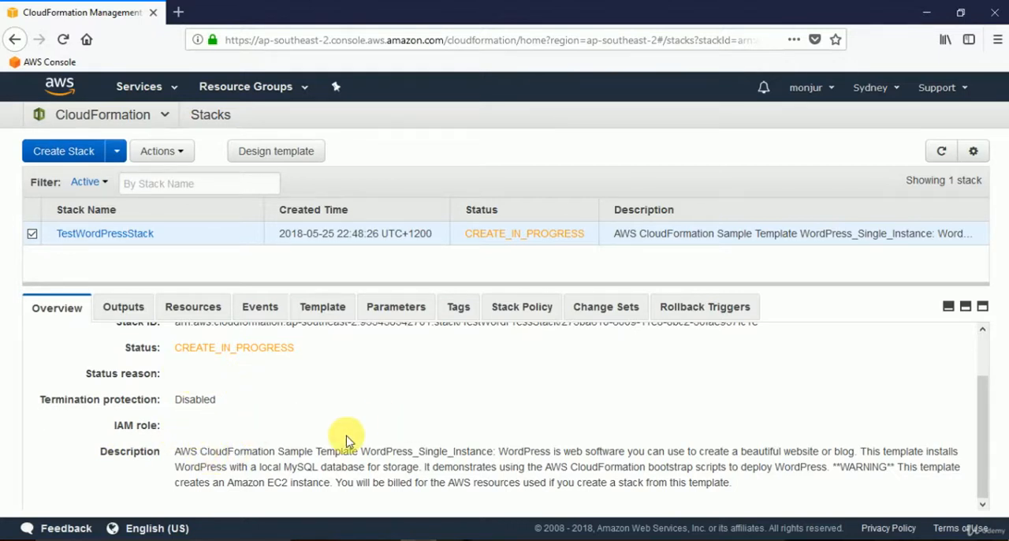
click(136, 311)
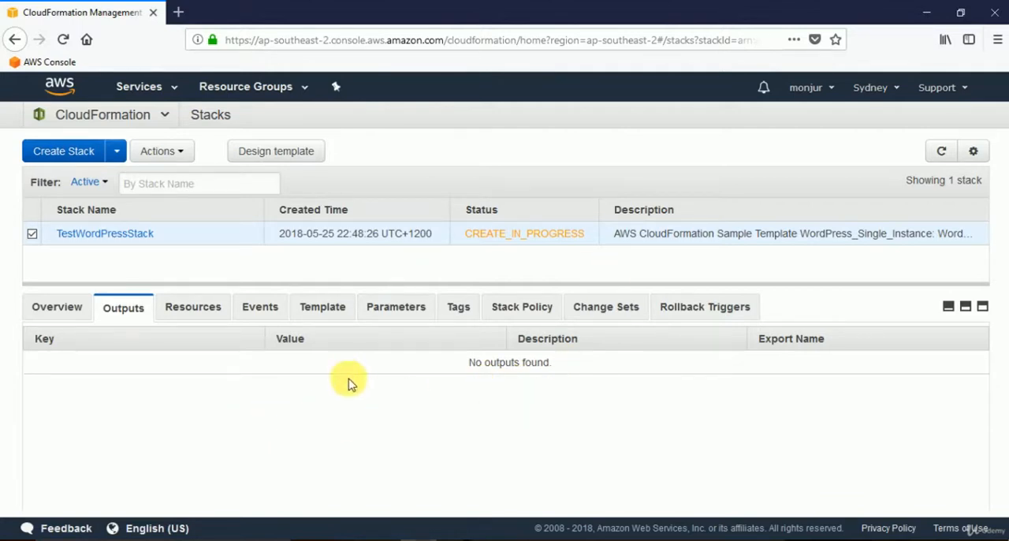
click(204, 309)
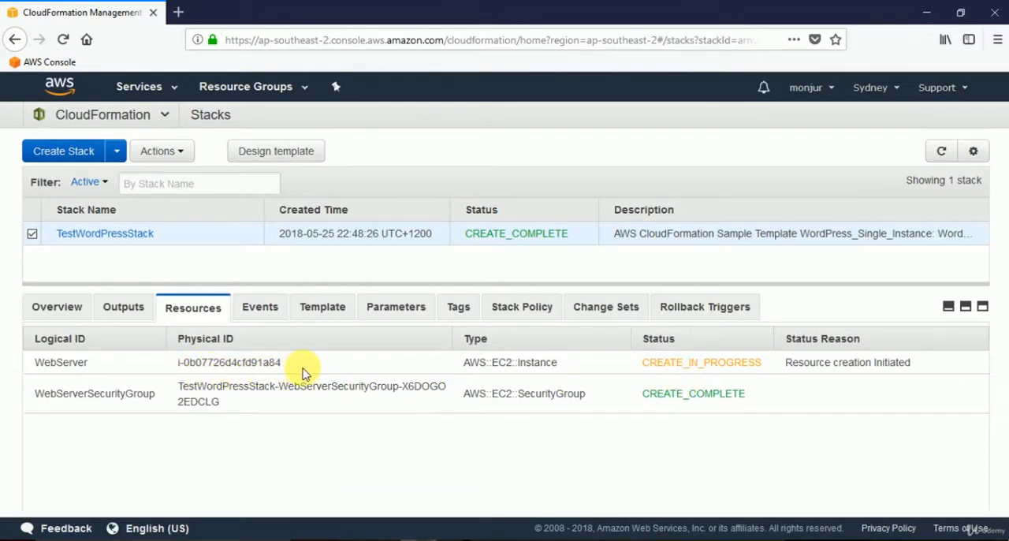
Read through the creation events of TestWordPressStack, covering the stack, web server instance and security group
click(260, 318)
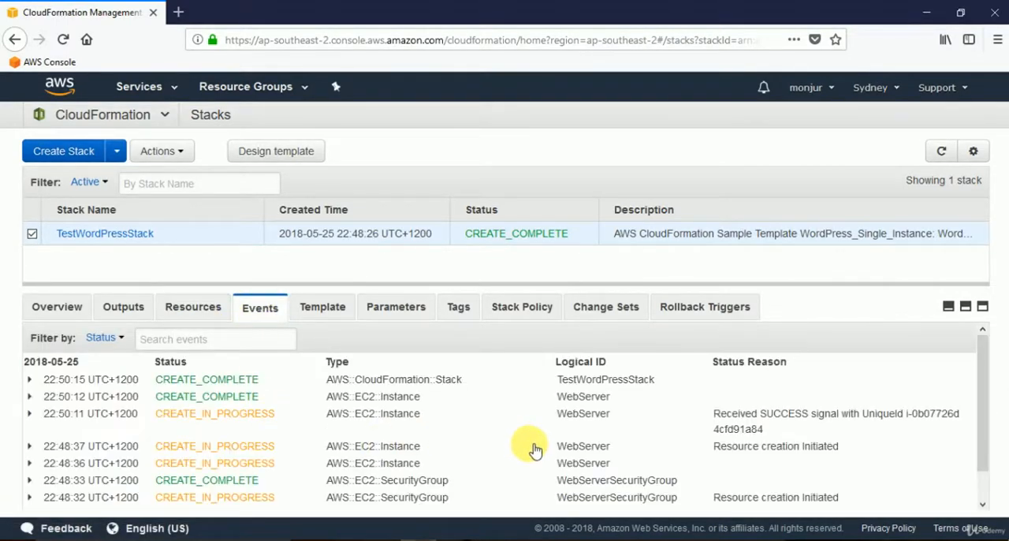
scroll(534, 450, down, 1)
scroll(534, 450, up, 1)
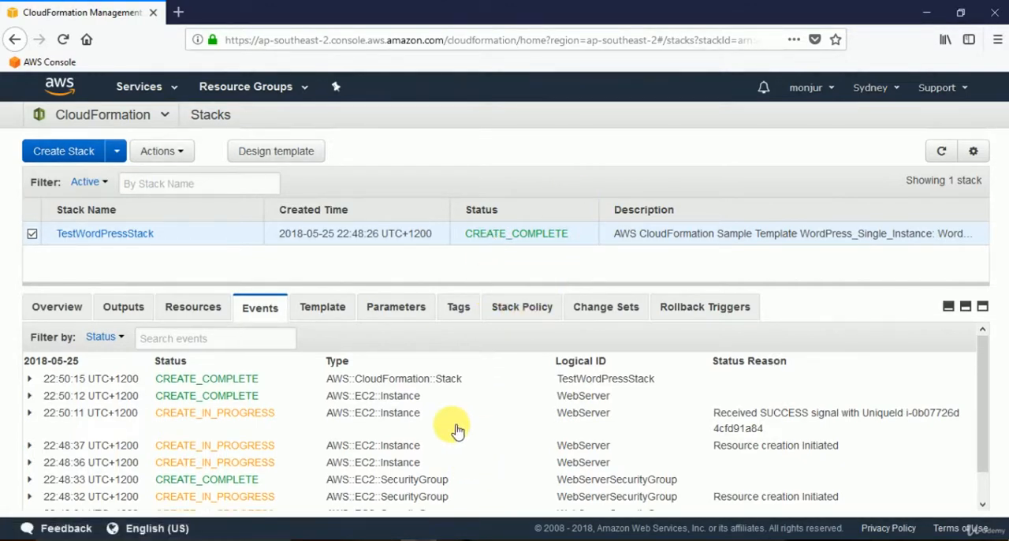
scroll(452, 425, down, 1)
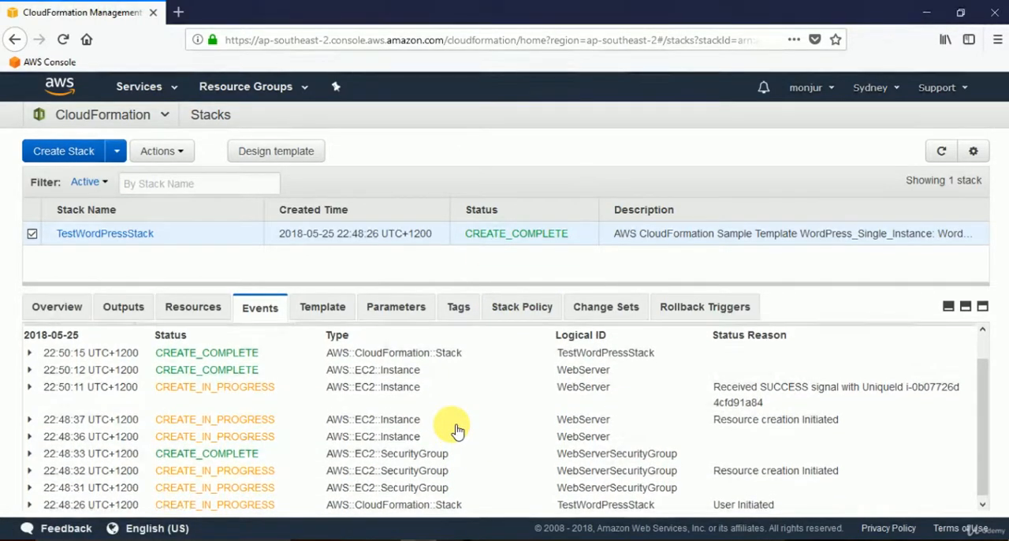
scroll(457, 429, up, 1)
scroll(455, 429, down, 1)
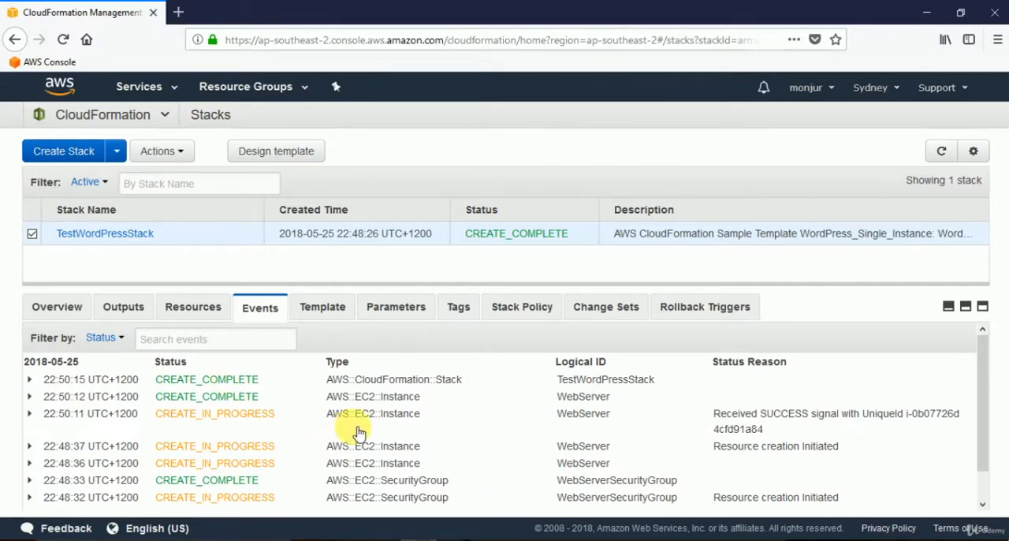
Open the template of TestWordPressStack, enlarge the detail pane, and skim the whole template before returning to its beginning
click(334, 315)
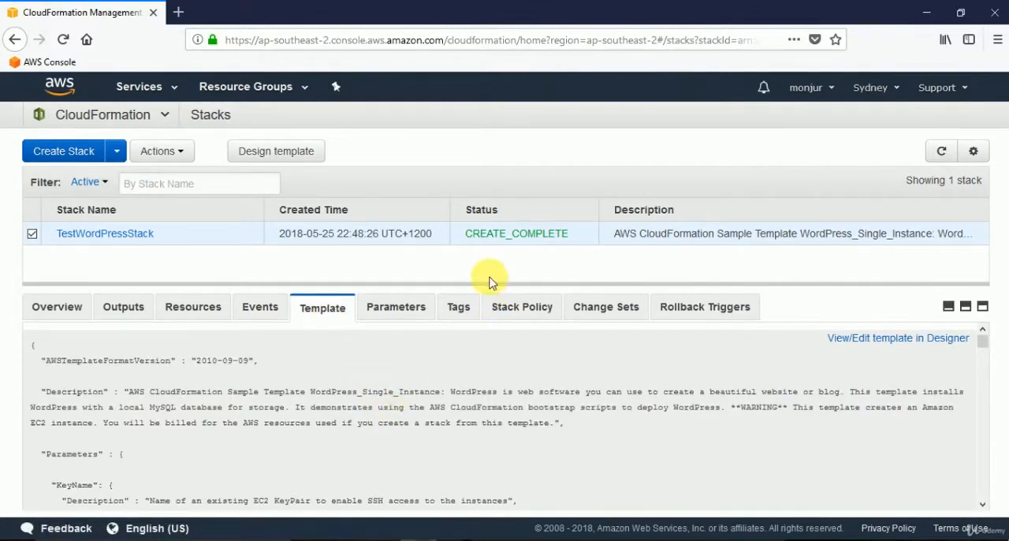
drag(492, 282, 482, 265)
scroll(229, 382, down, 5)
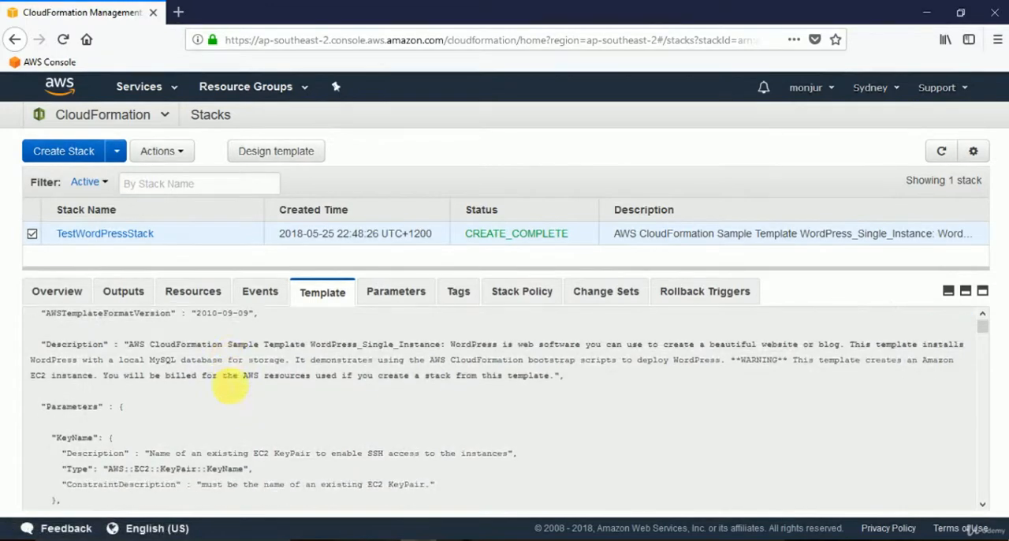
scroll(225, 404, down, 6)
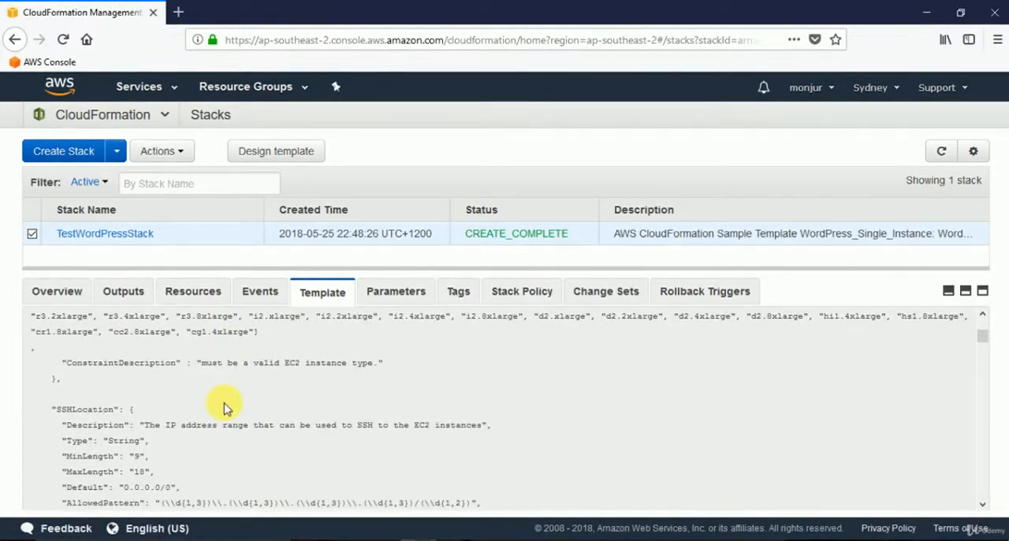
scroll(224, 407, down, 5)
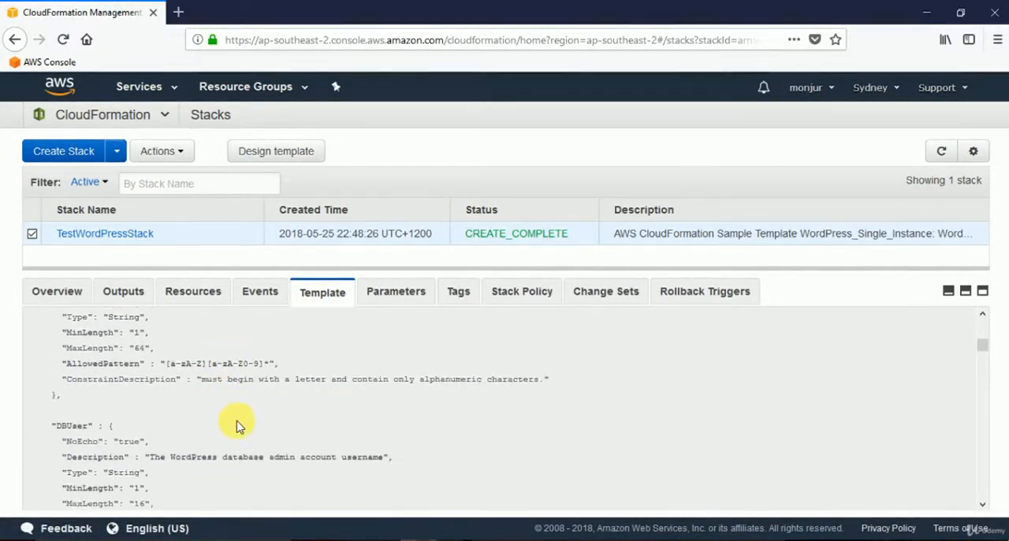
scroll(239, 421, down, 7)
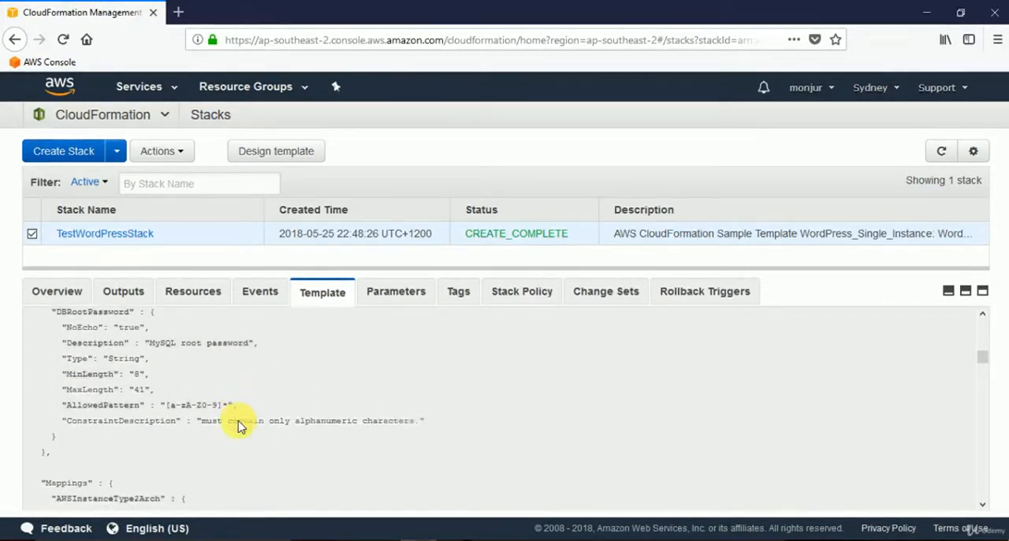
scroll(238, 420, down, 15)
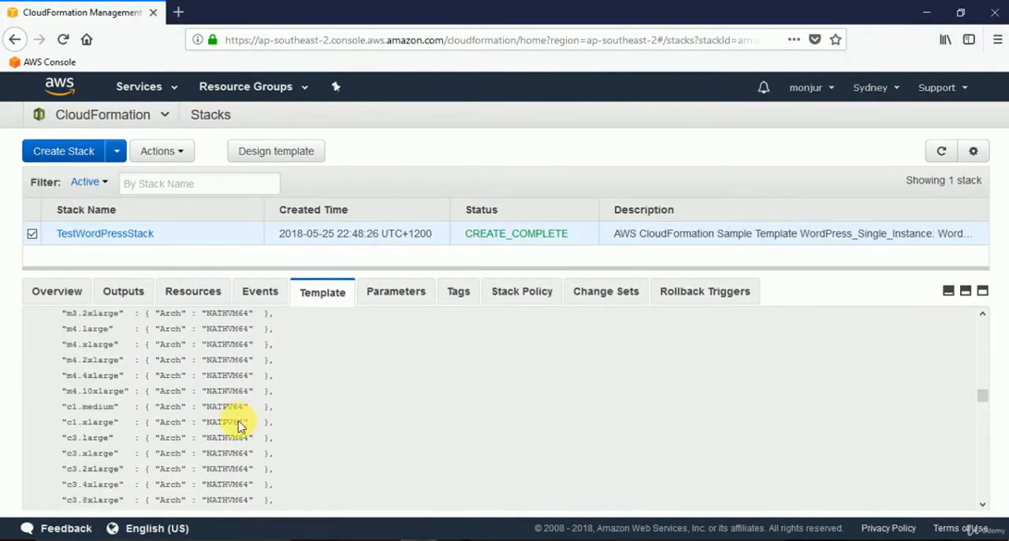
scroll(240, 425, down, 15)
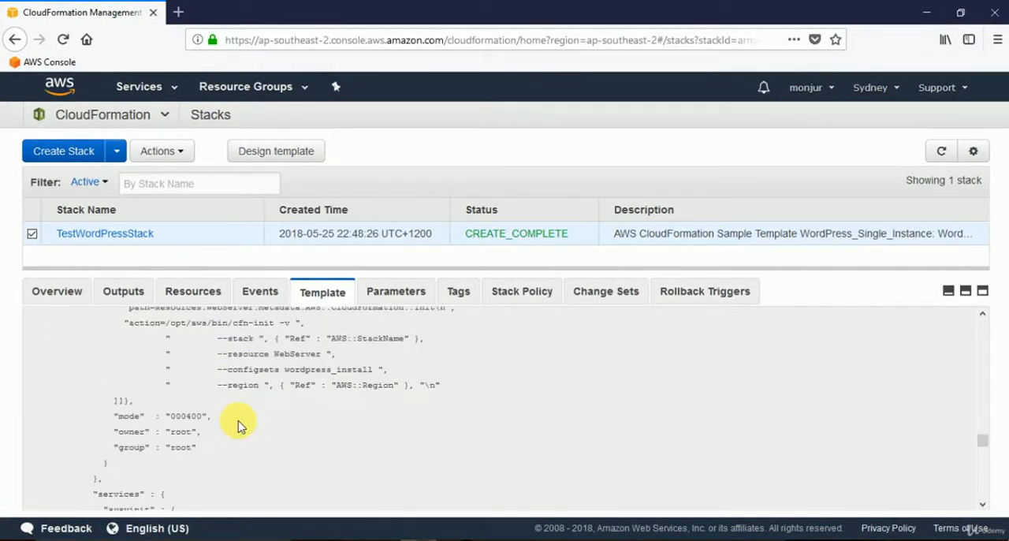
scroll(240, 425, down, 15)
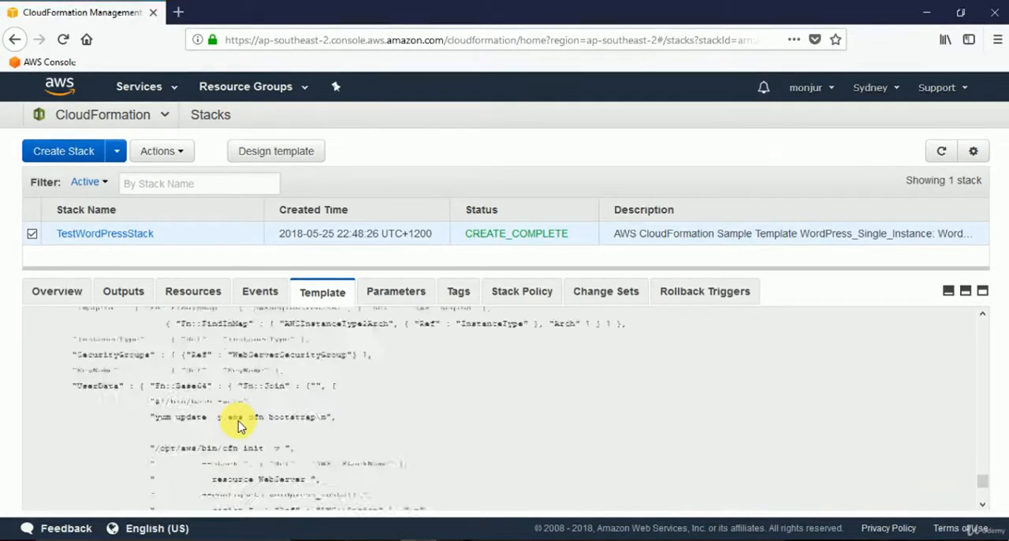
scroll(240, 426, up, 15)
scroll(241, 426, up, 20)
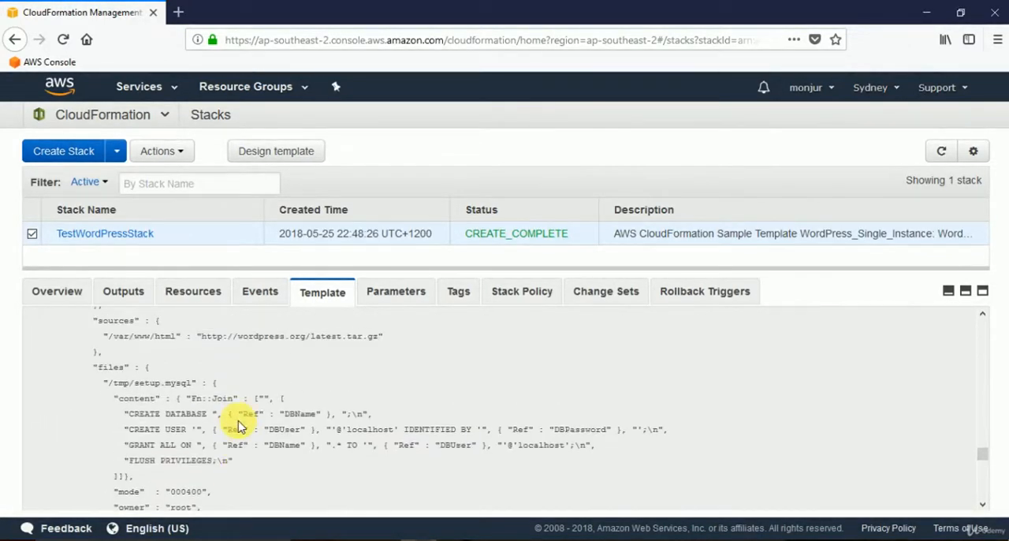
scroll(240, 426, up, 20)
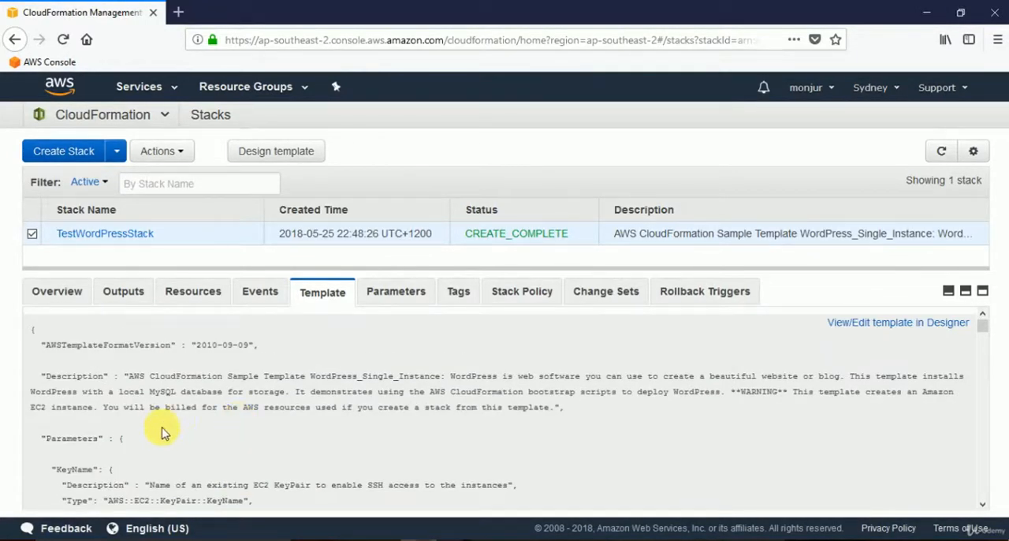
Read the template's Parameters section, covering KeyName, InstanceType, SSHLocation, DBName, DBUser, DBPassword and DBRootPassword
scroll(180, 422, down, 1)
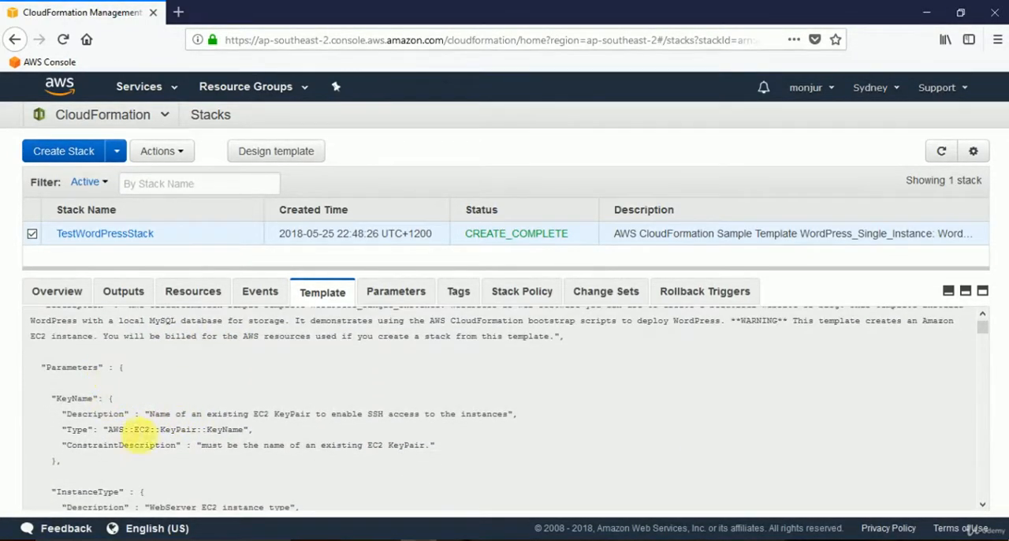
scroll(142, 437, down, 2)
scroll(117, 354, up, 2)
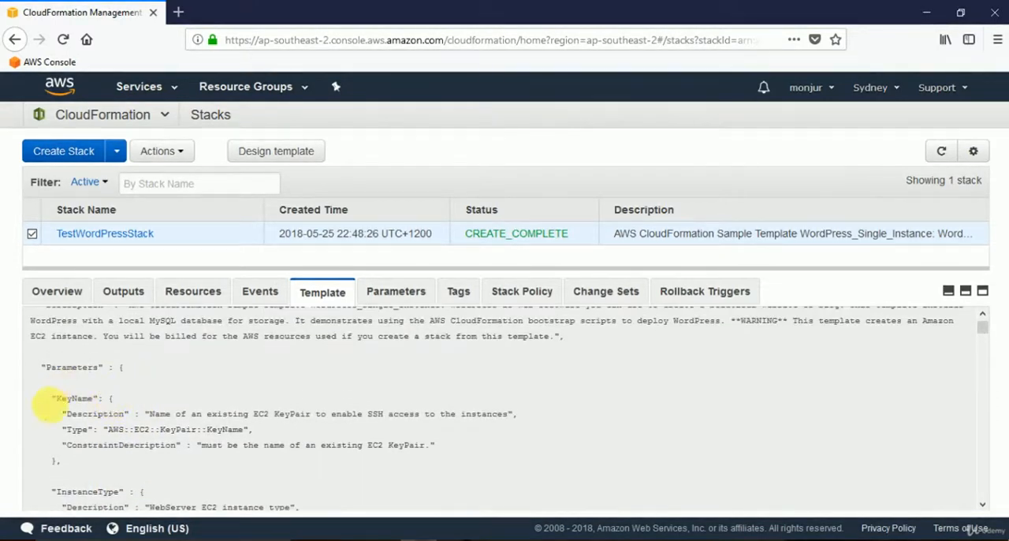
scroll(180, 430, down, 2)
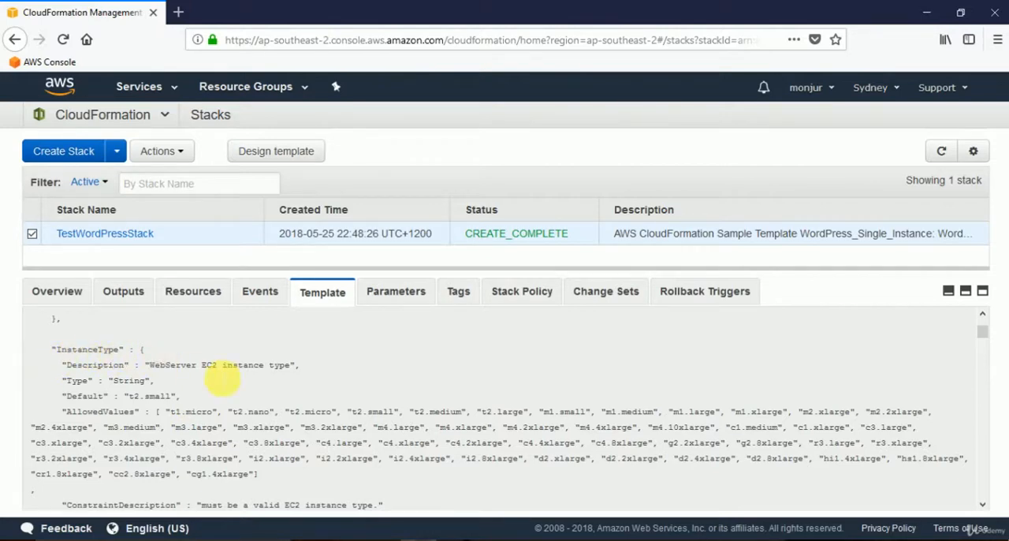
scroll(201, 437, down, 3)
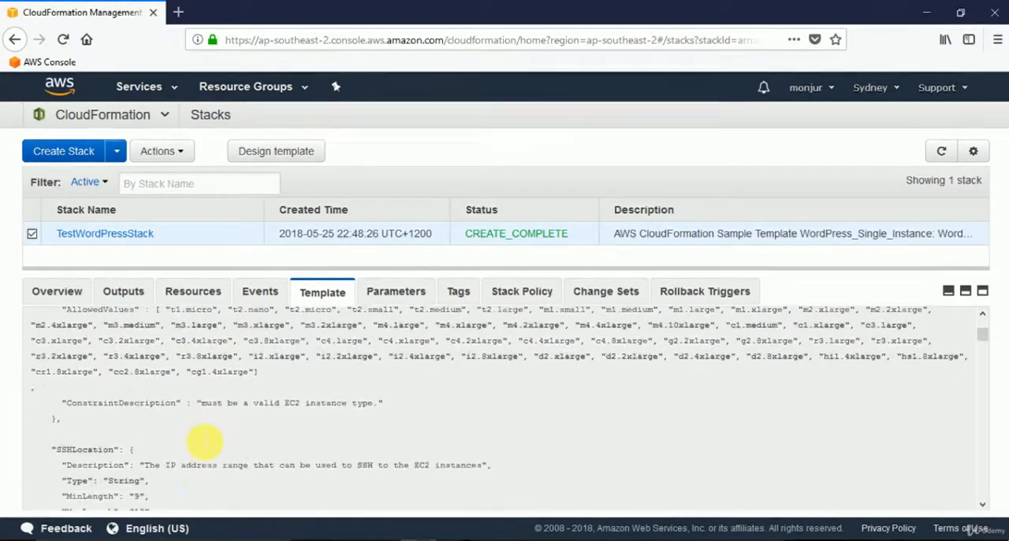
scroll(201, 441, down, 2)
scroll(201, 442, up, 2)
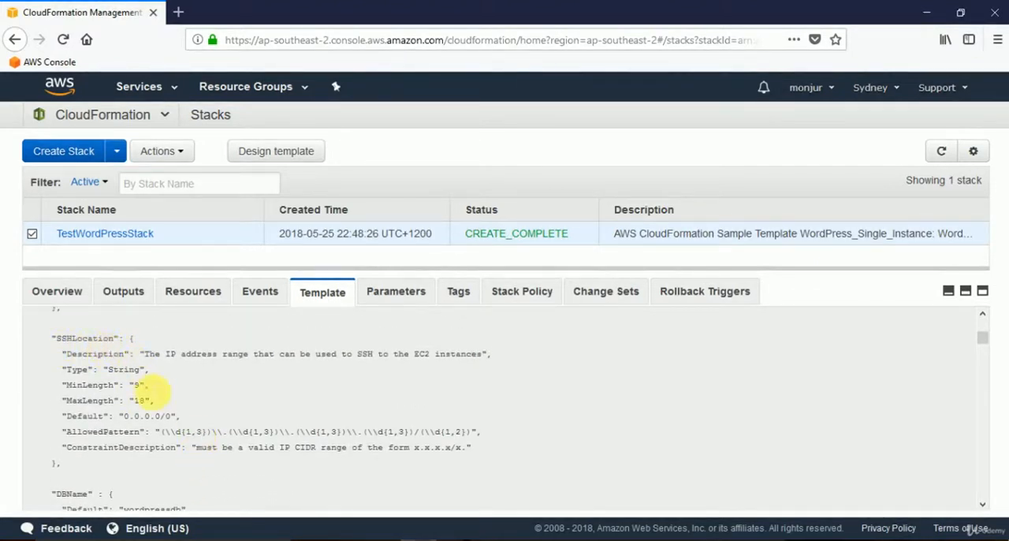
scroll(254, 469, down, 3)
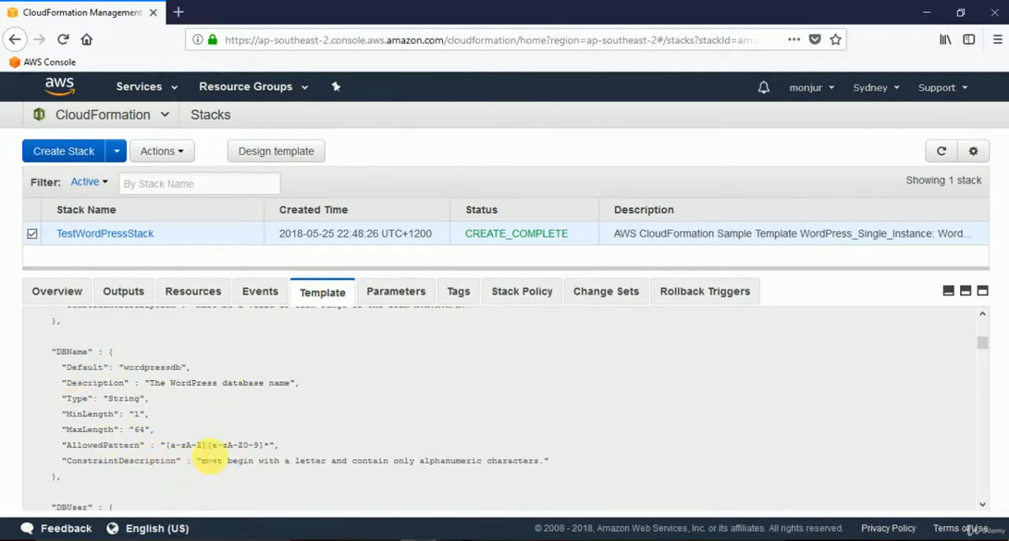
scroll(139, 422, down, 3)
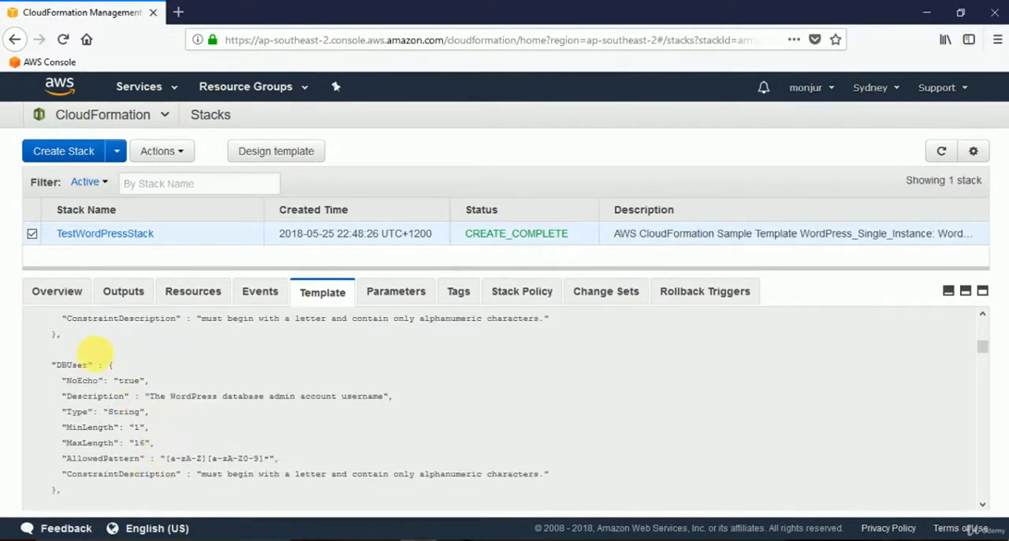
scroll(149, 441, down, 4)
scroll(148, 430, up, 1)
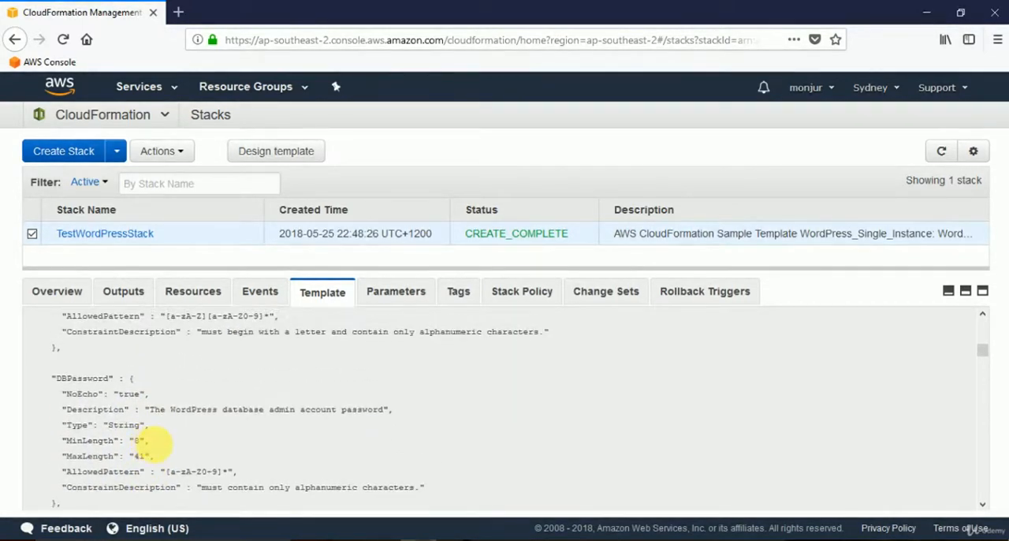
scroll(204, 442, down, 3)
scroll(197, 460, down, 3)
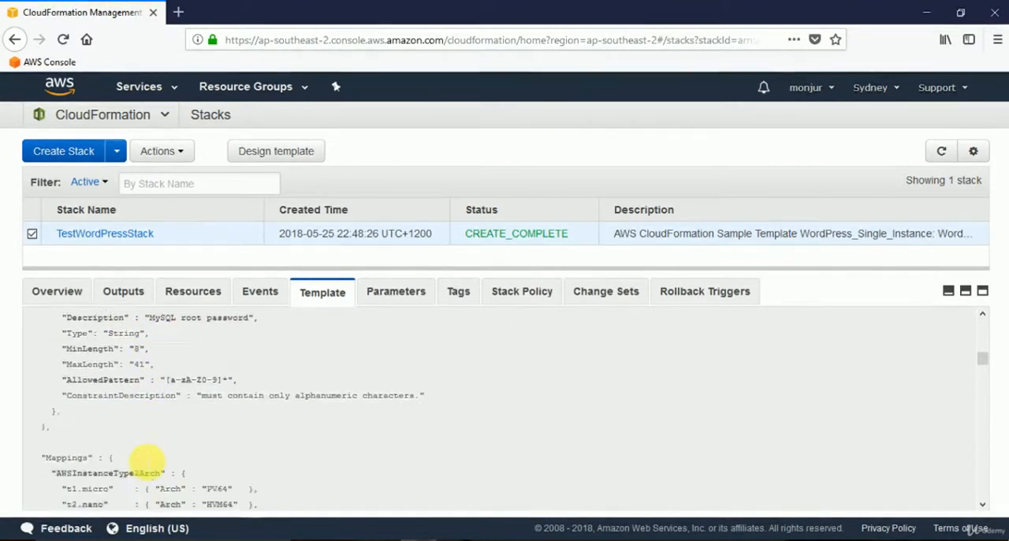
Look through the template's Mappings section, which assigns an architecture to each EC2 instance type
scroll(258, 466, down, 2)
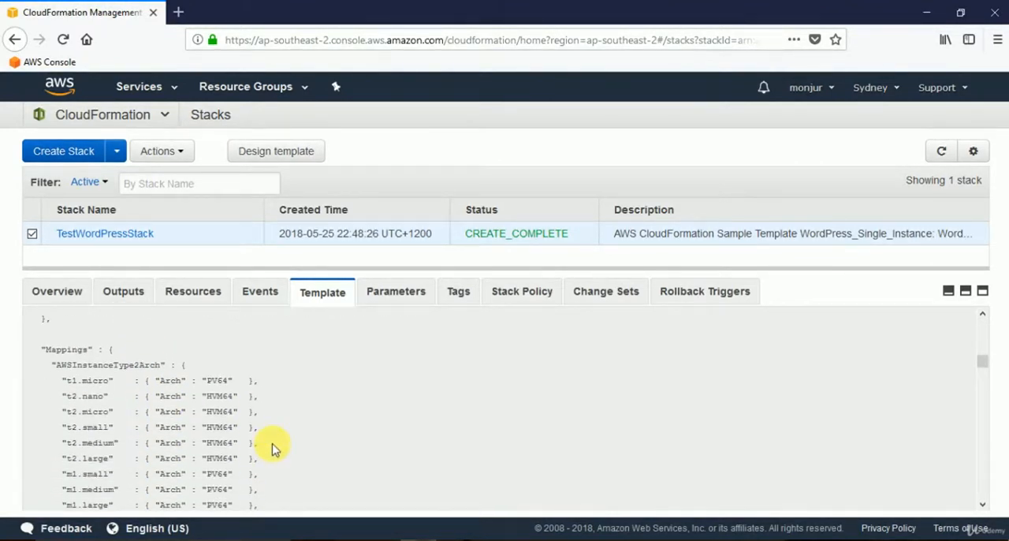
scroll(260, 442, down, 2)
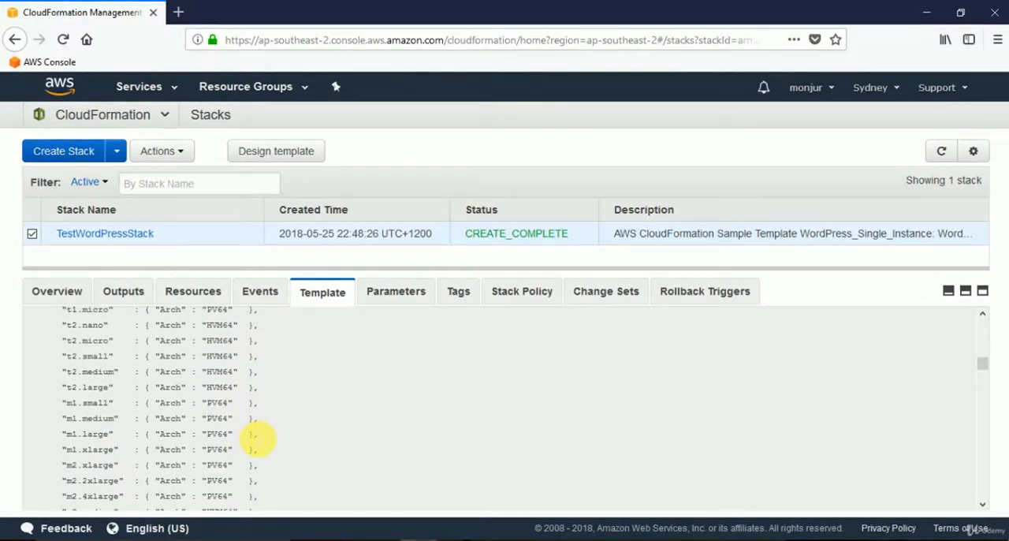
scroll(259, 440, down, 6)
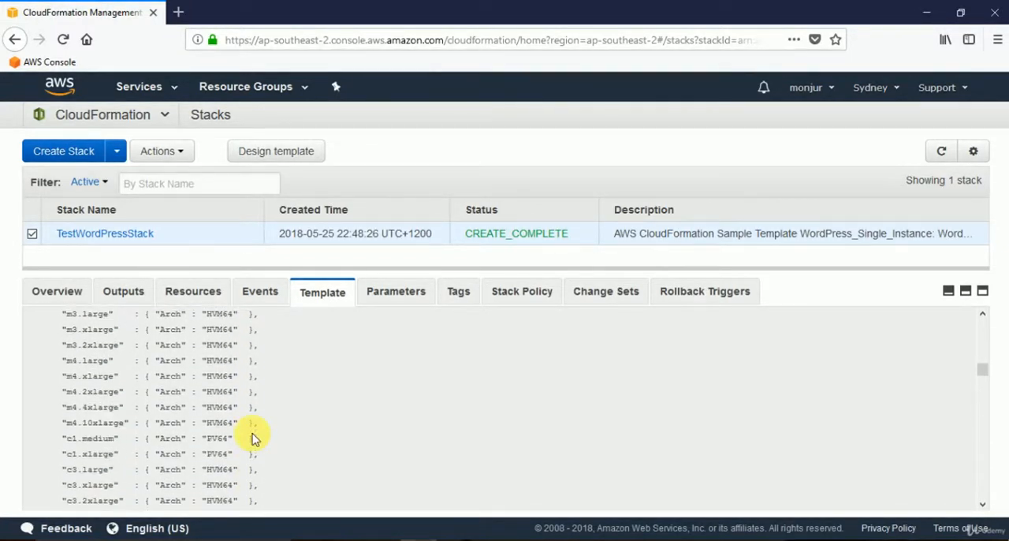
scroll(253, 439, down, 6)
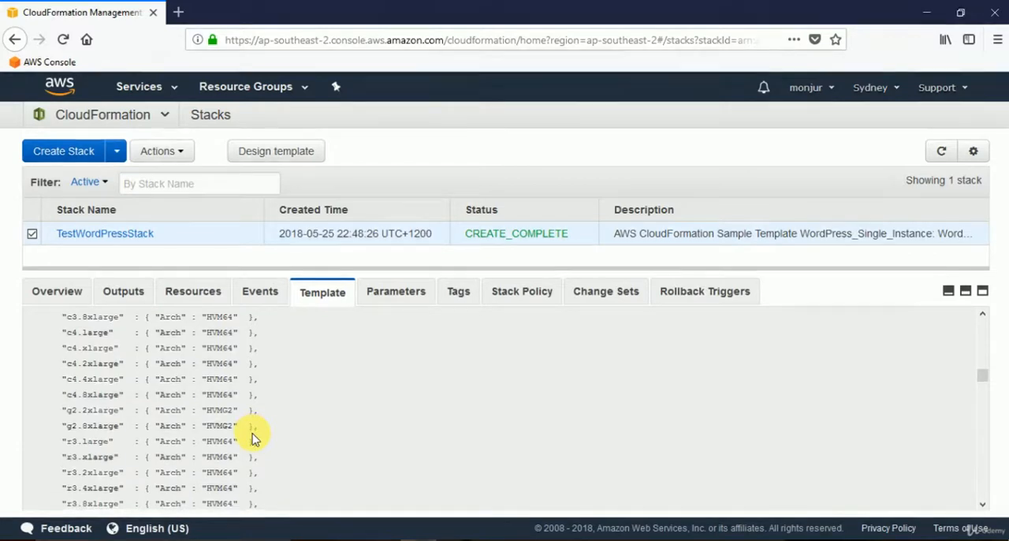
scroll(252, 439, down, 10)
scroll(258, 440, down, 15)
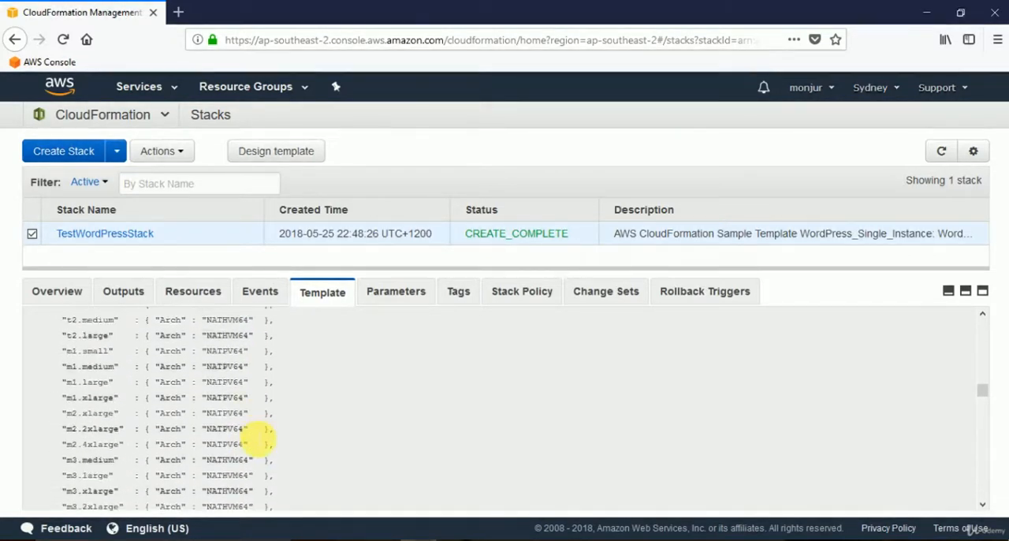
Examine the template's Resources section: the WebServerSecurityGroup ingress rules and the WebServer instance's CloudFormation Init metadata
scroll(253, 437, down, 5)
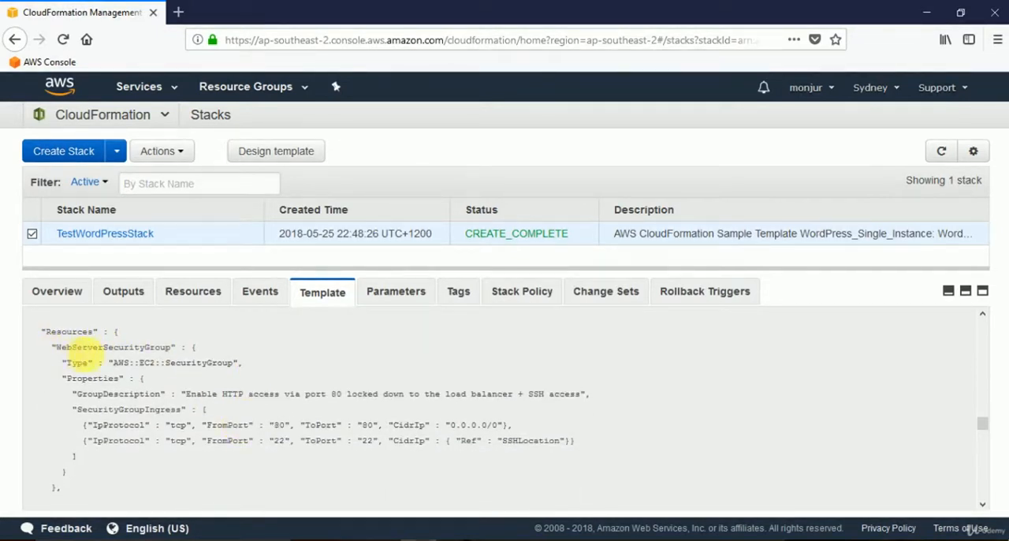
scroll(339, 449, down, 2)
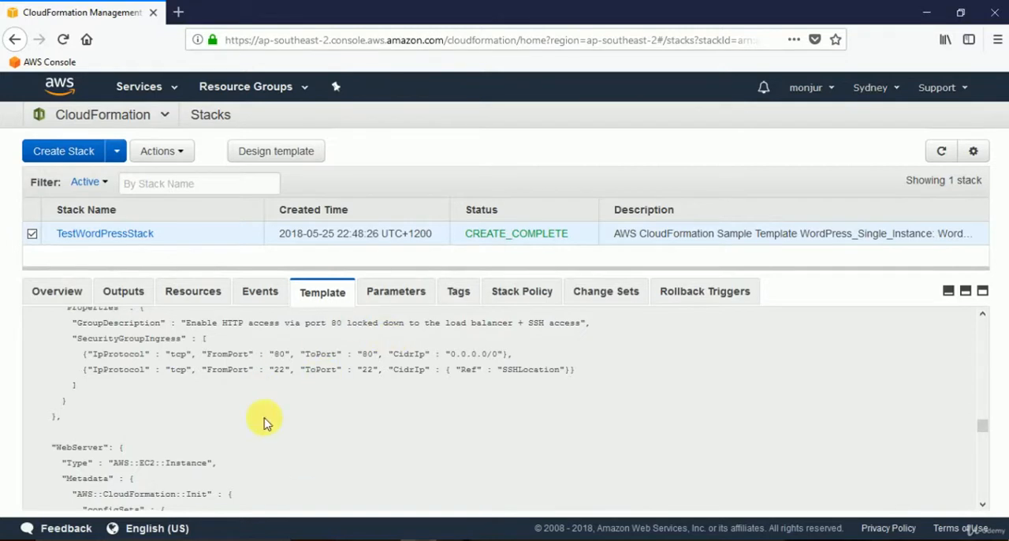
scroll(310, 424, down, 2)
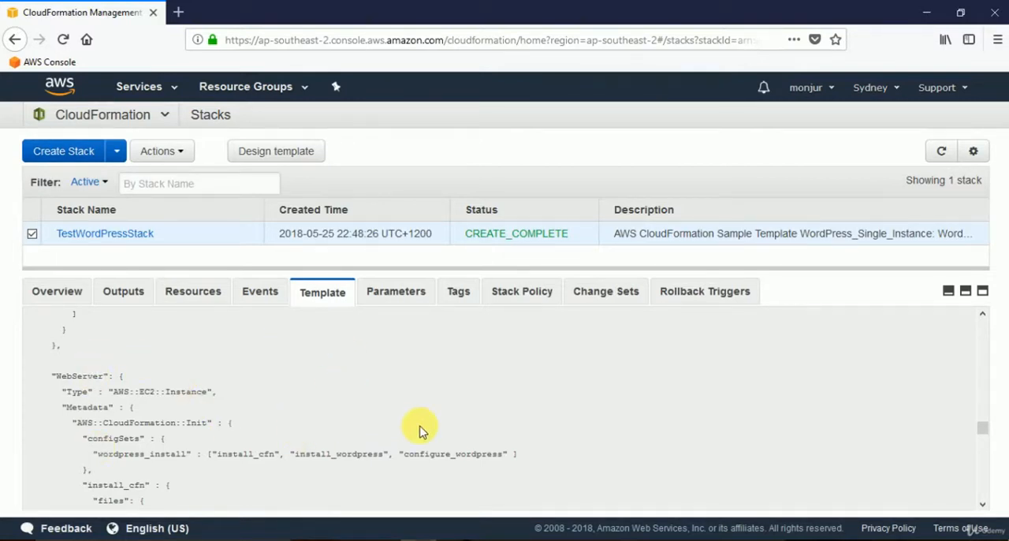
scroll(419, 429, down, 2)
scroll(418, 429, down, 1)
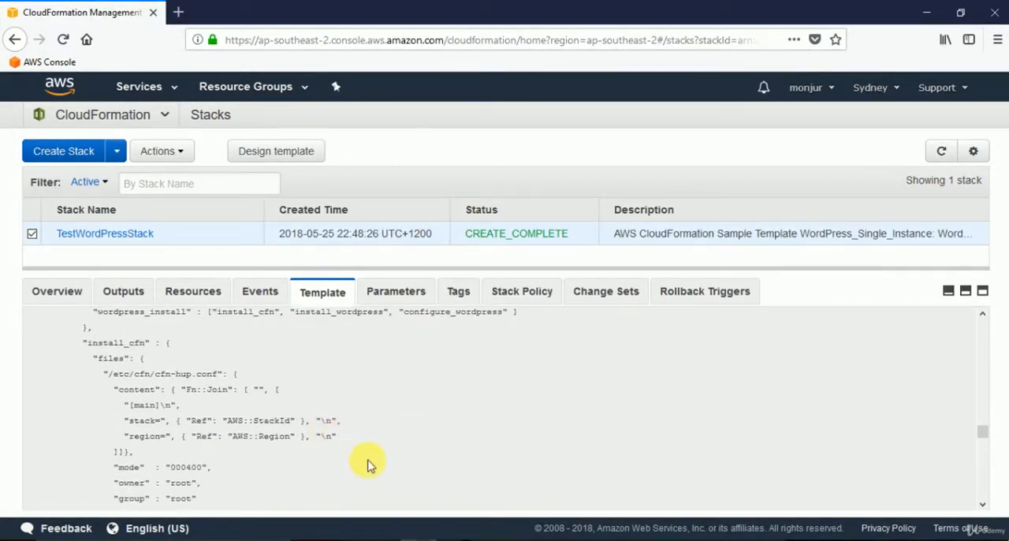
scroll(355, 430, up, 3)
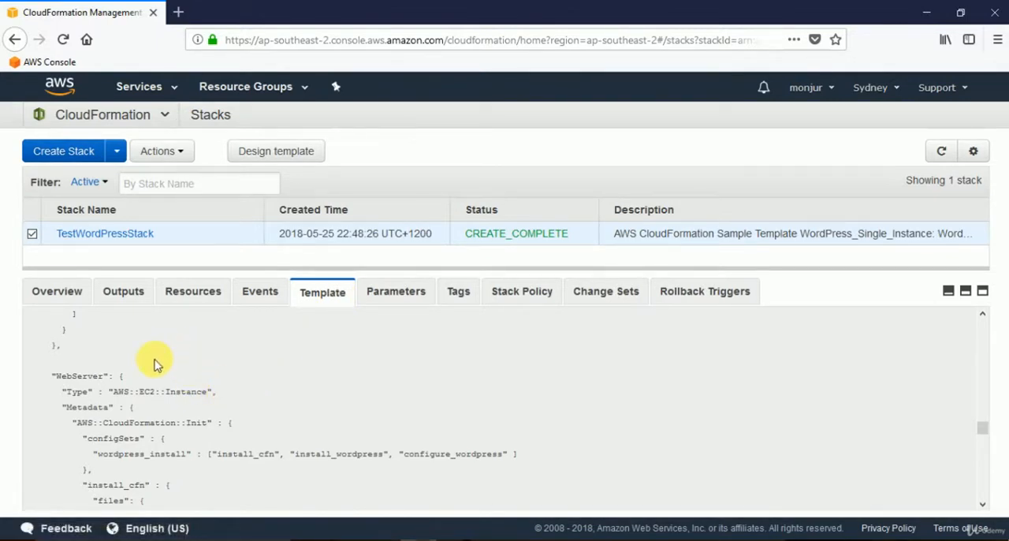
scroll(217, 462, down, 2)
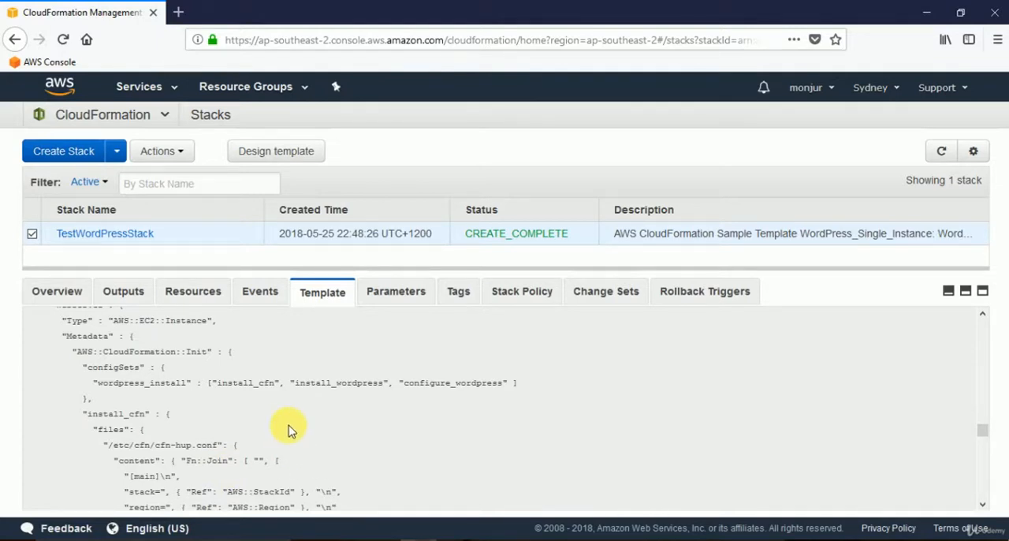
scroll(289, 429, down, 3)
scroll(288, 430, down, 5)
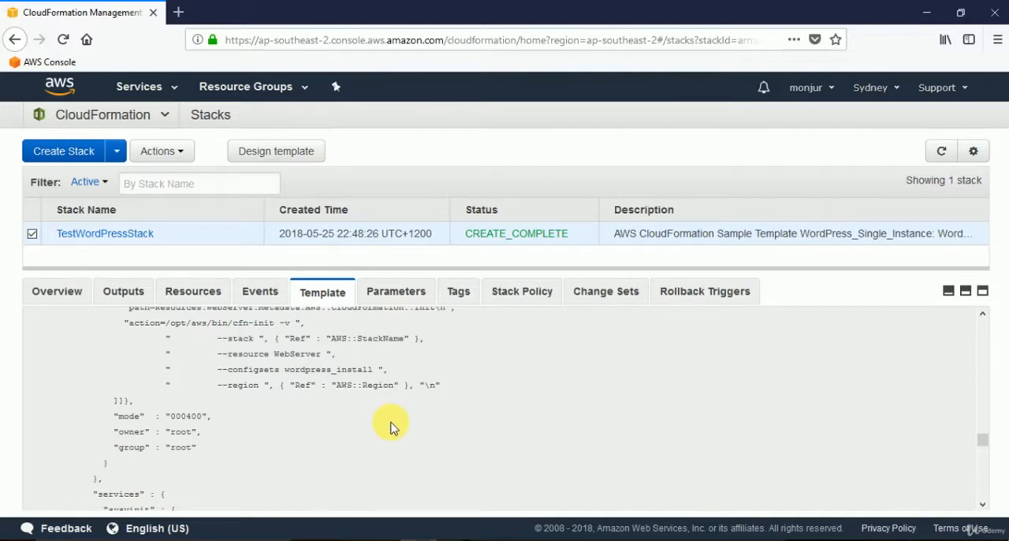
Check the parameter values and tags of TestWordPressStack, and return to the opening part of its template
click(398, 297)
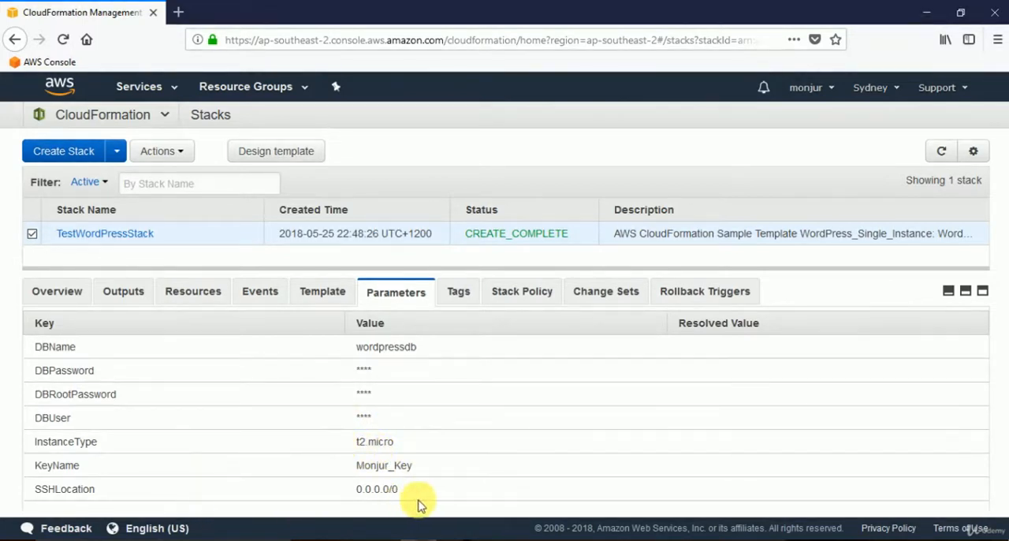
click(460, 293)
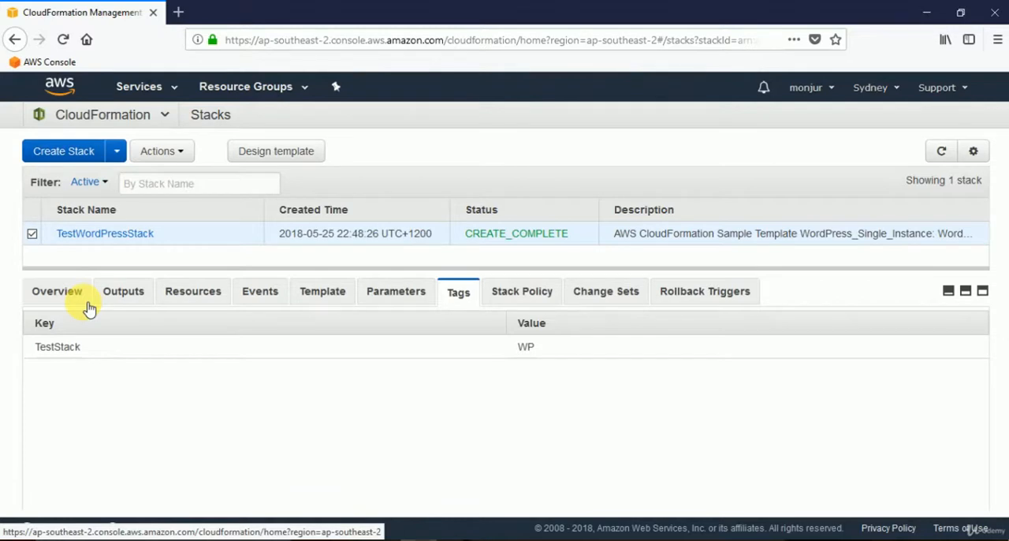
click(315, 295)
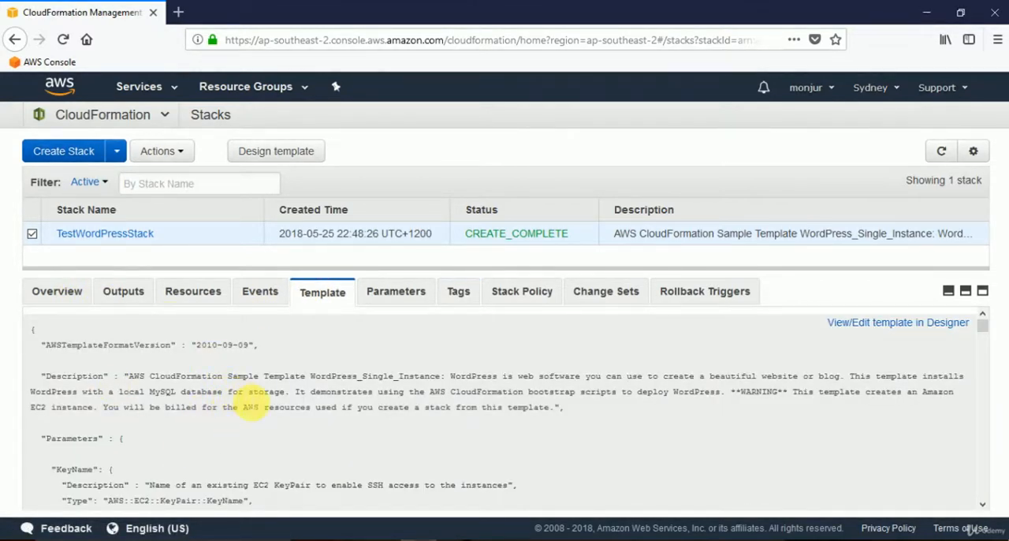
scroll(249, 404, down, 3)
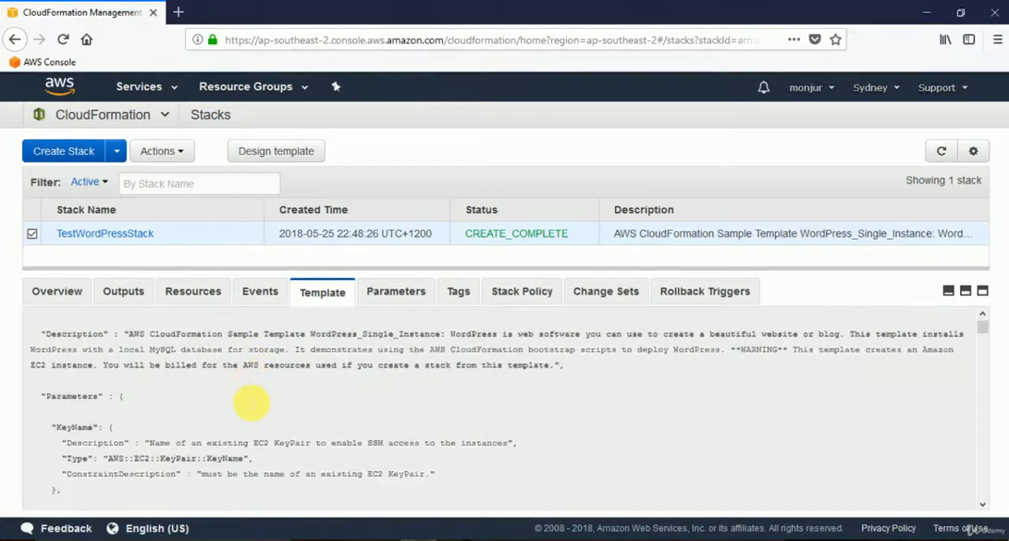
Look over the opening part of the stack's template: format version, description and the KeyName parameter
scroll(249, 404, up, 3)
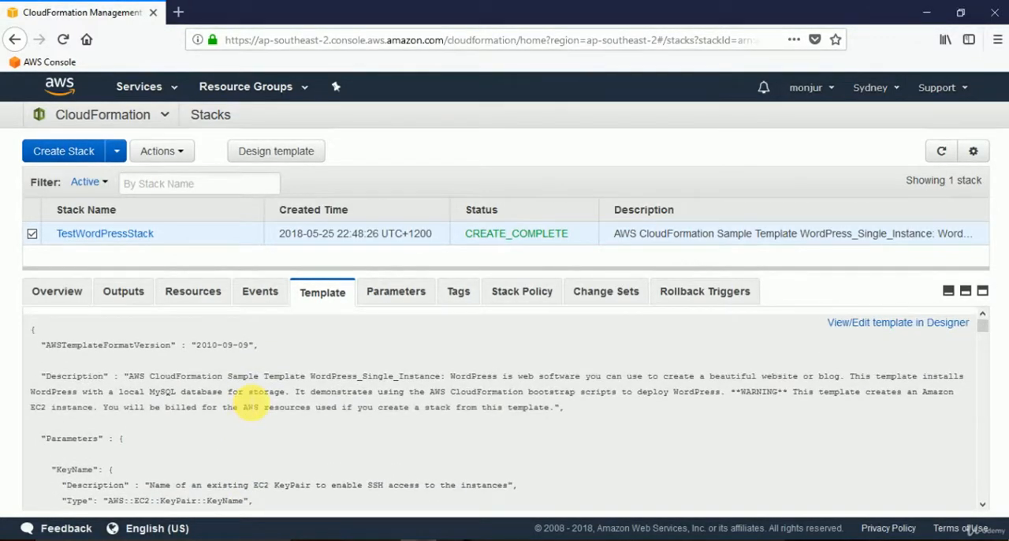
scroll(249, 403, down, 1)
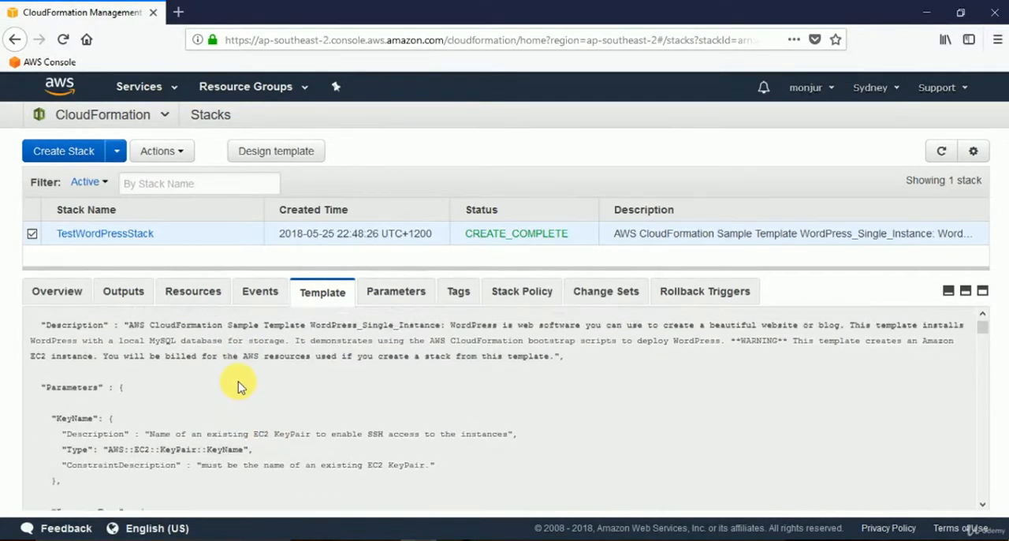
scroll(241, 386, up, 1)
scroll(246, 387, down, 1)
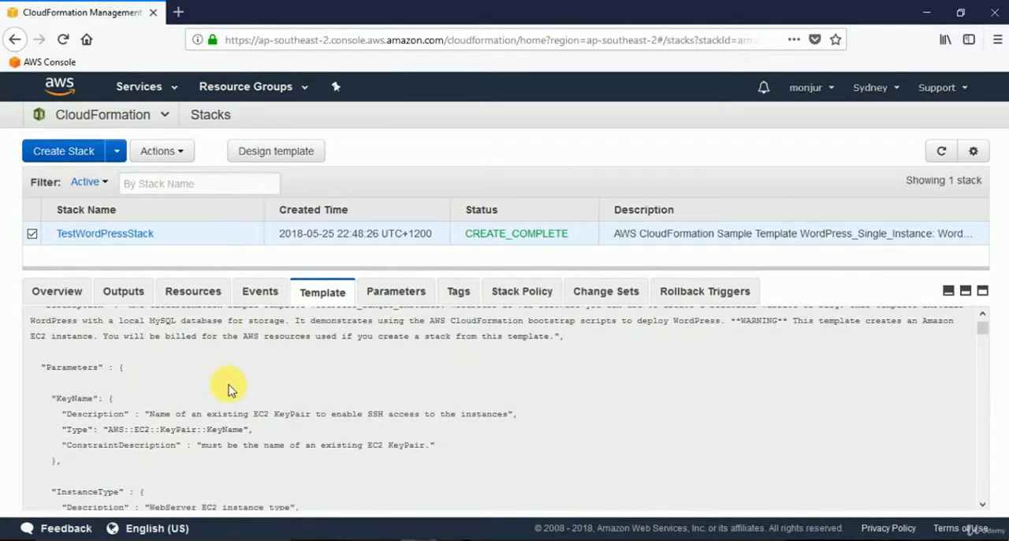
scroll(229, 387, up, 1)
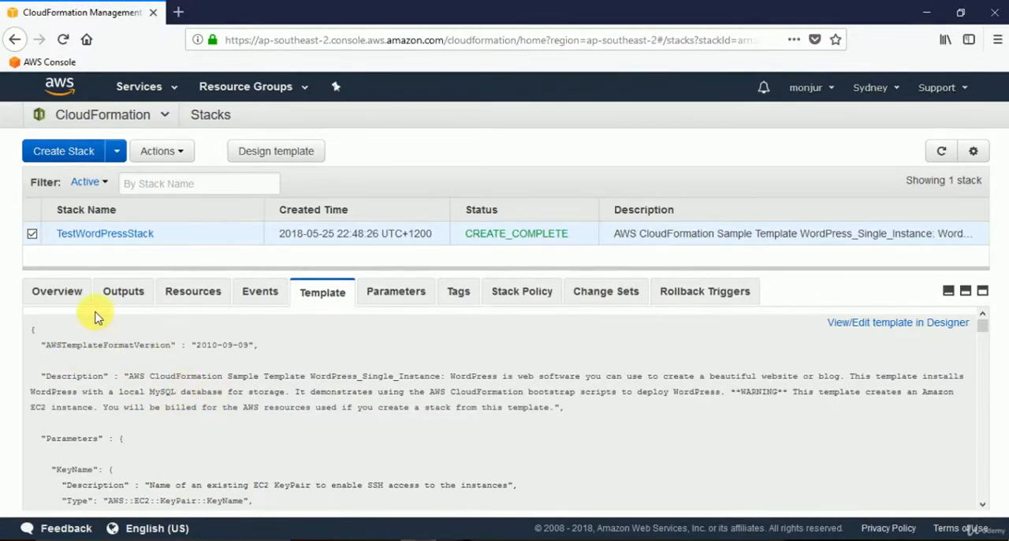
scroll(178, 406, down, 1)
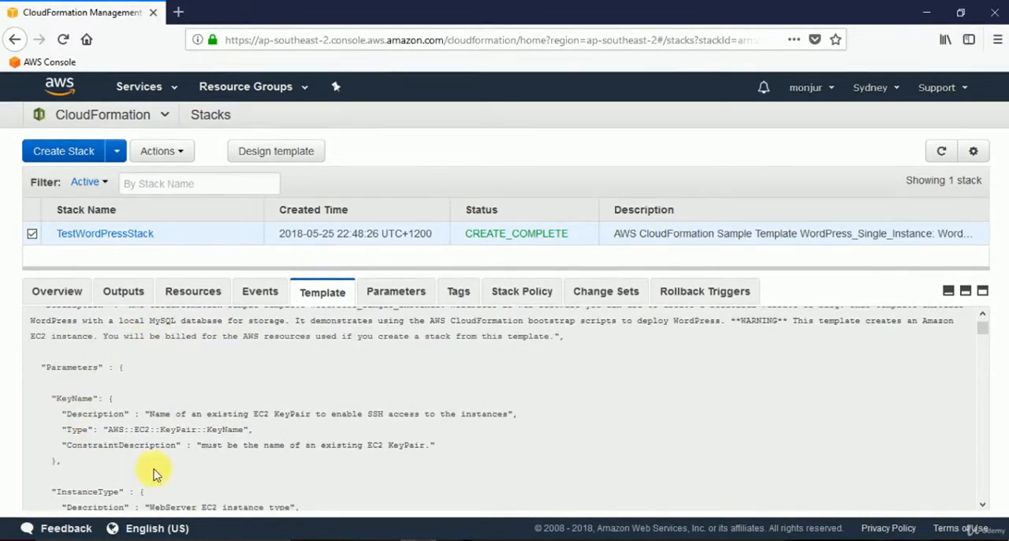
scroll(174, 392, up, 1)
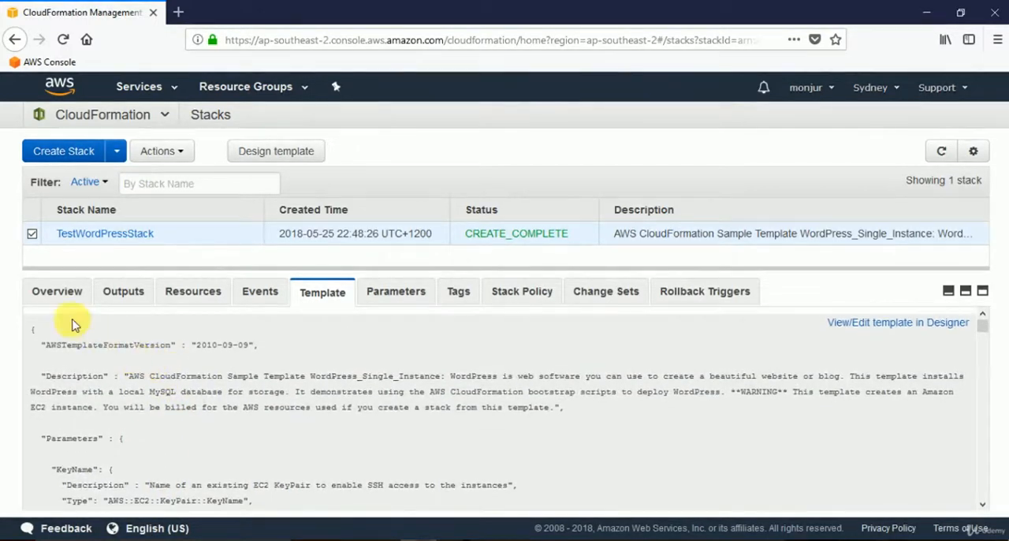
Review the overview of TestWordPressStack, including its status, termination protection, IAM role and description
click(71, 292)
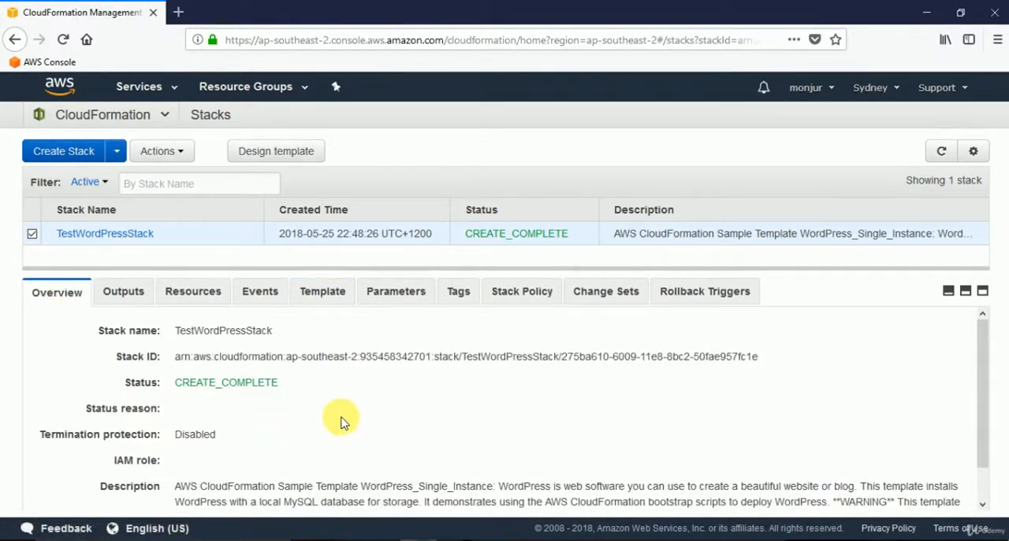
scroll(301, 377, down, 1)
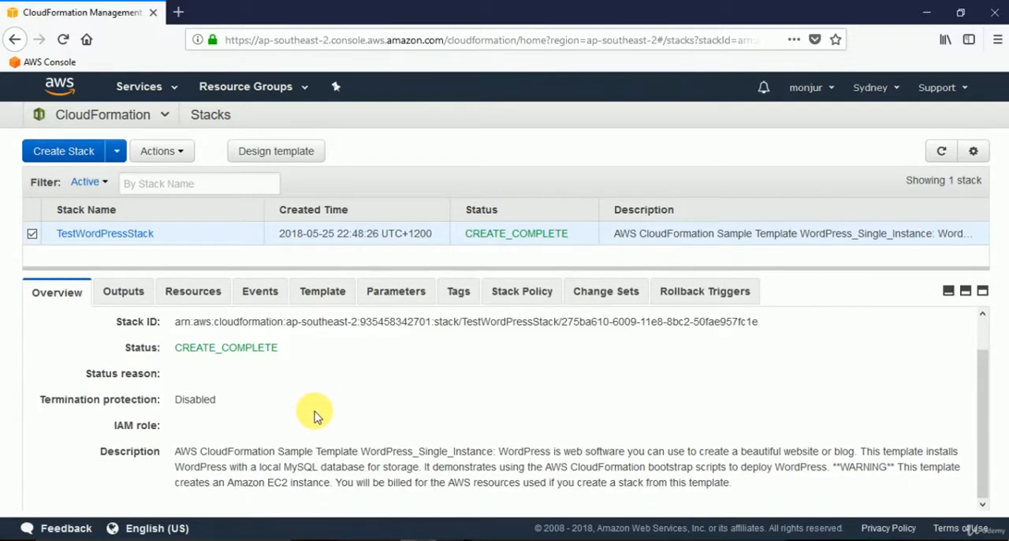
scroll(301, 398, up, 1)
scroll(293, 396, down, 1)
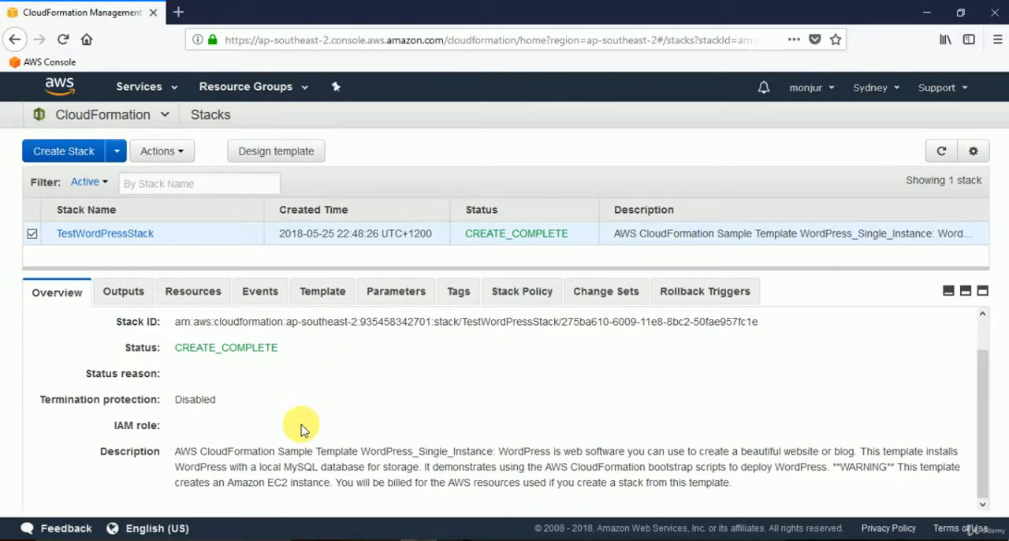
scroll(300, 424, up, 1)
scroll(301, 430, down, 1)
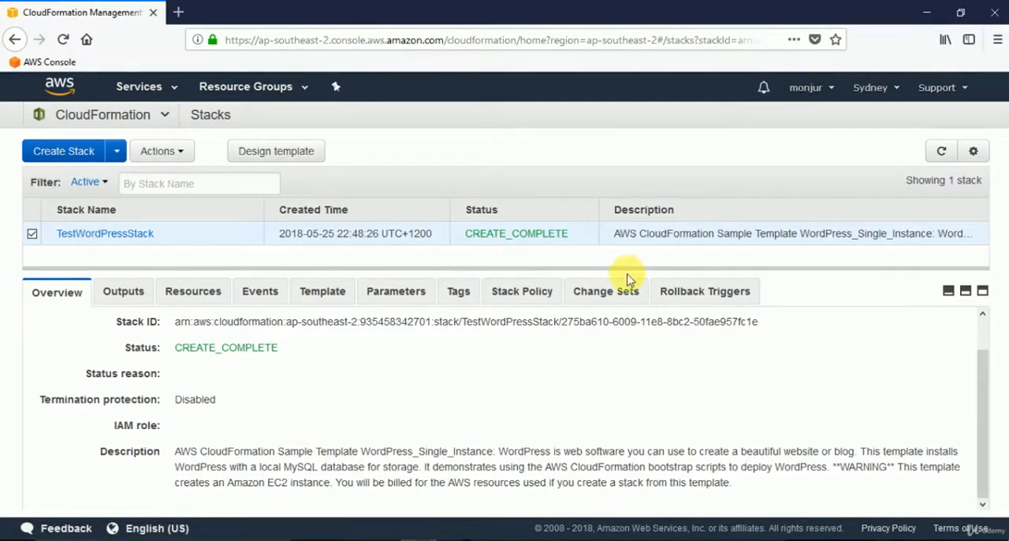
Open the WordPress website from the stack's WebsiteURL output and look over its installation form
click(120, 294)
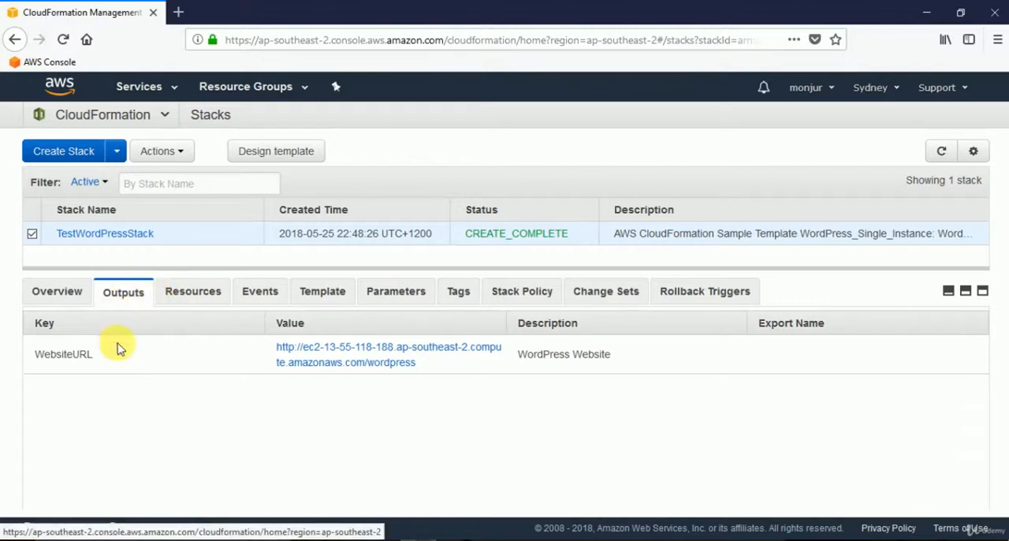
click(394, 351)
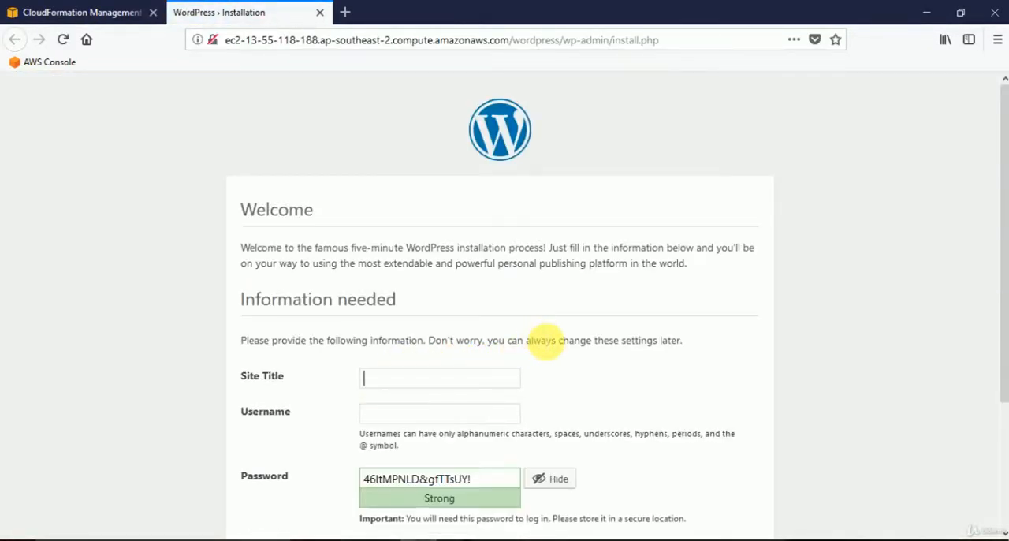
scroll(544, 339, down, 2)
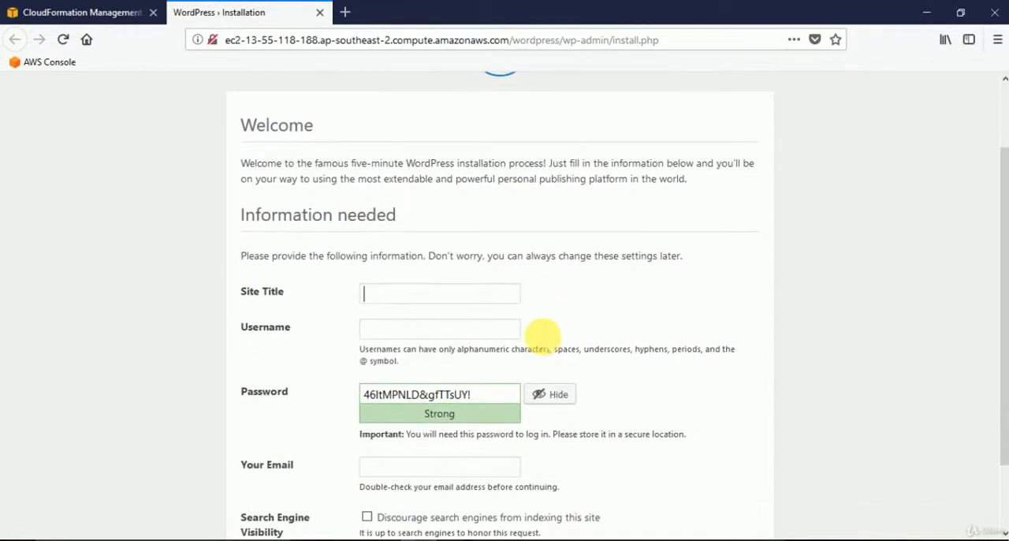
scroll(570, 327, up, 1)
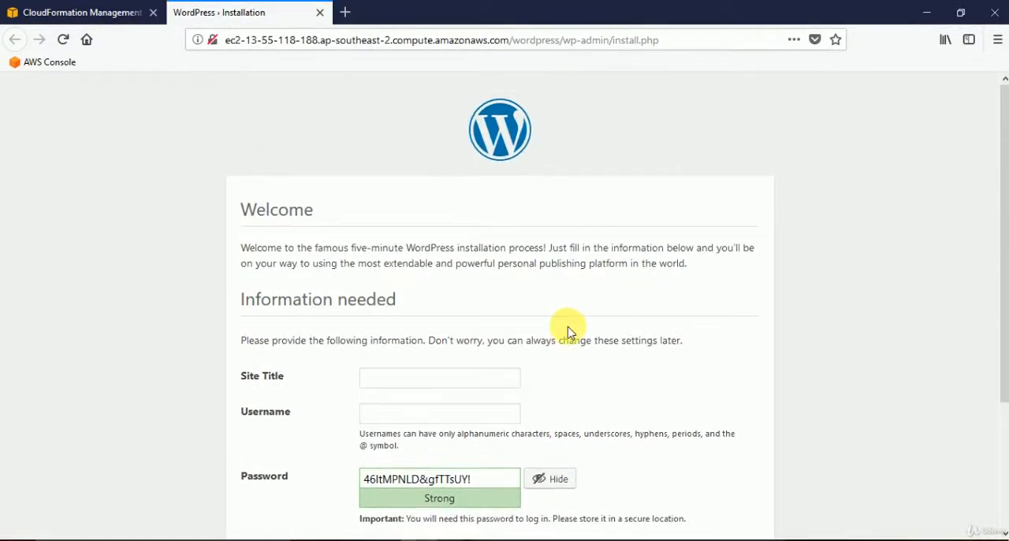
scroll(568, 351, down, 1)
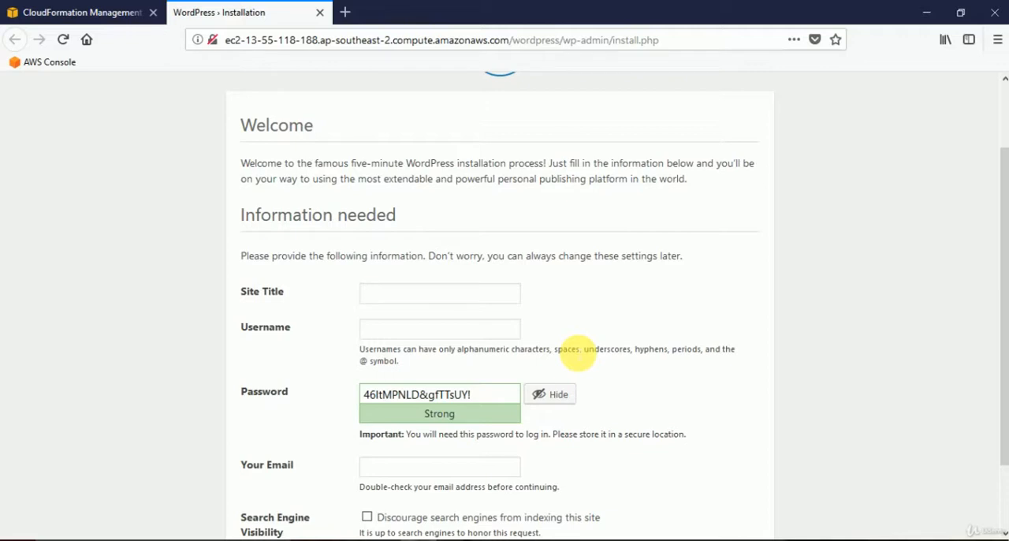
Enter "My Super Computer" as the site title and "user" as the username in the WordPress installation form
text(My Super Computer)
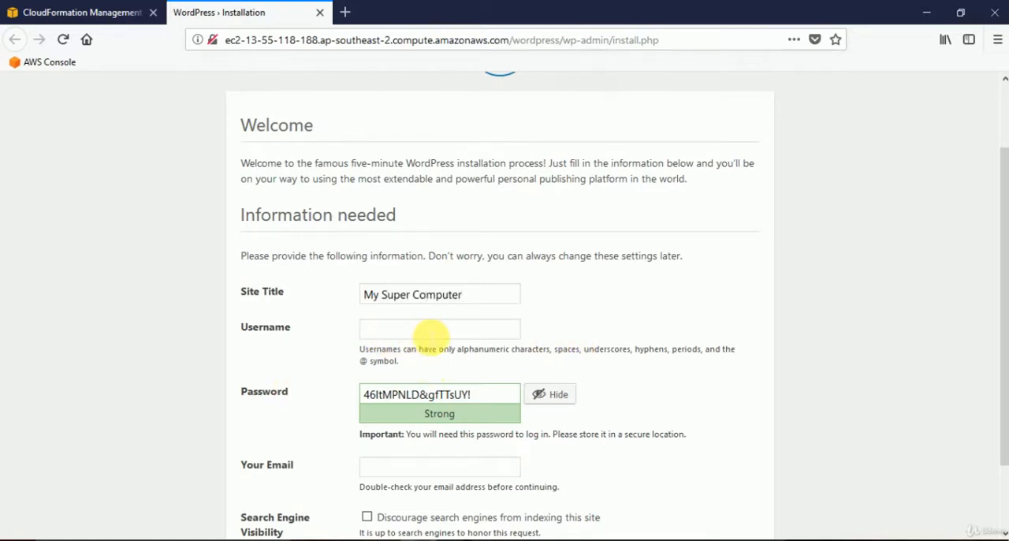
click(431, 329)
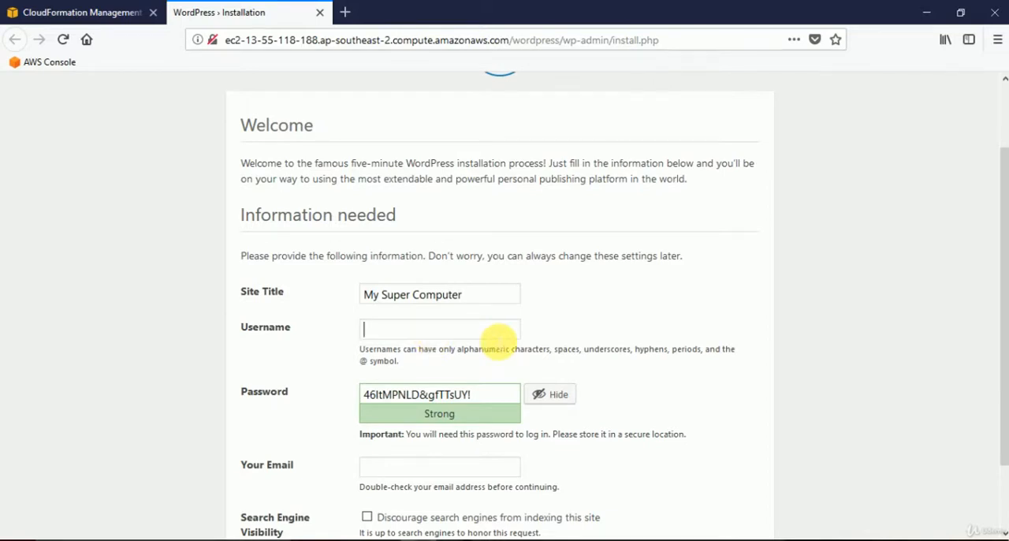
text(user)
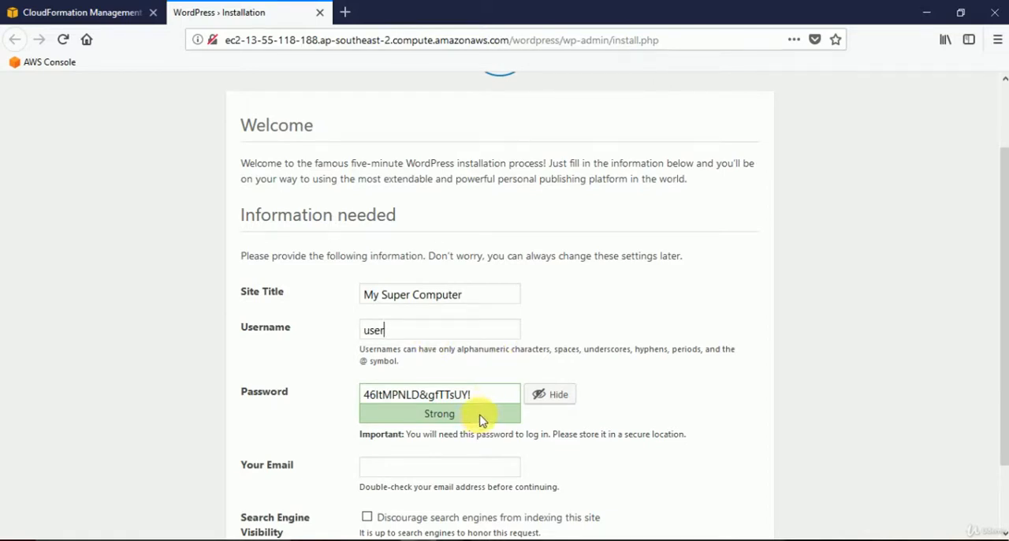
Replace the suggested WordPress password with a chosen account password and check it by toggling its visibility
drag(491, 394, 343, 392)
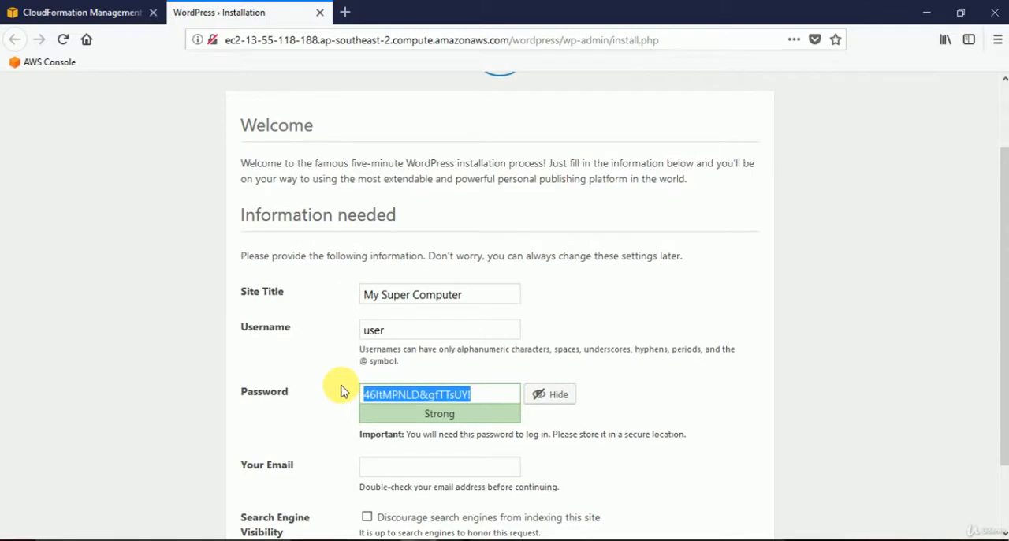
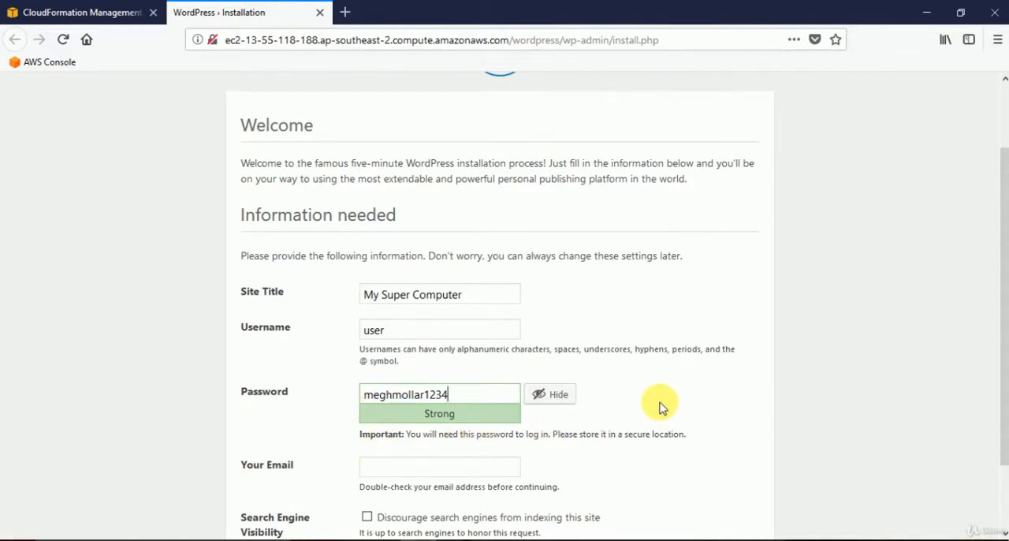
click(561, 395)
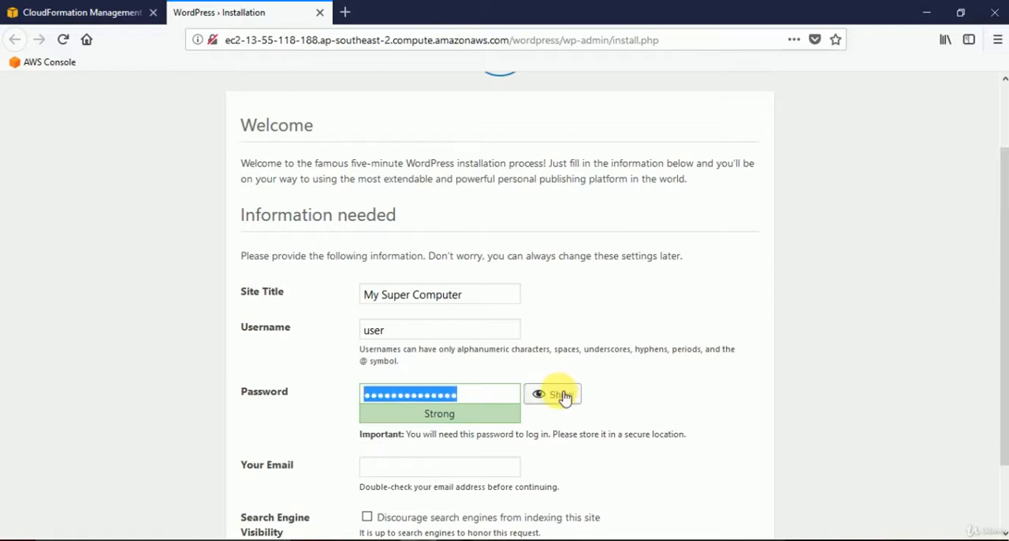
click(562, 396)
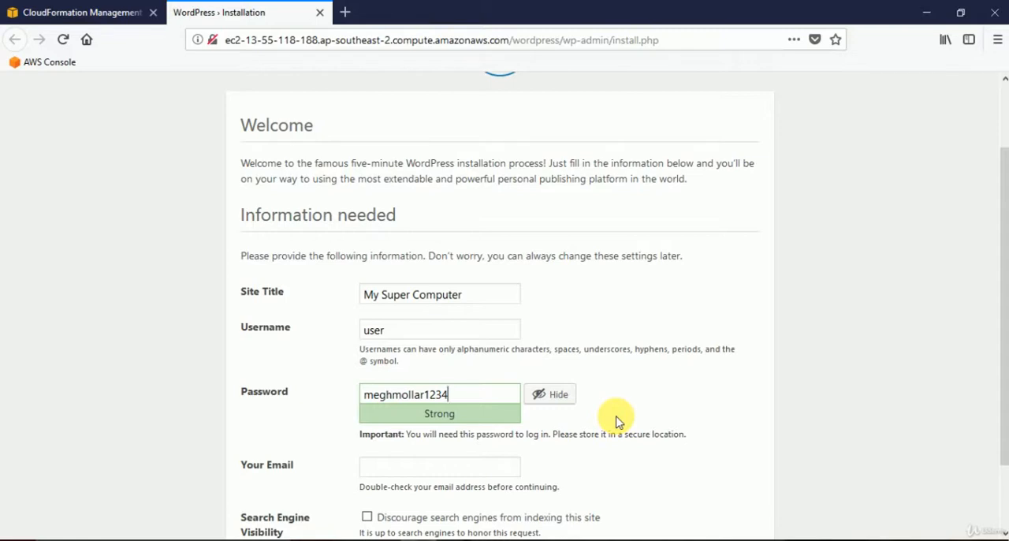
Fill in the administrator's e-mail and install WordPress with search engines discouraged from indexing the site
scroll(620, 422, down, 2)
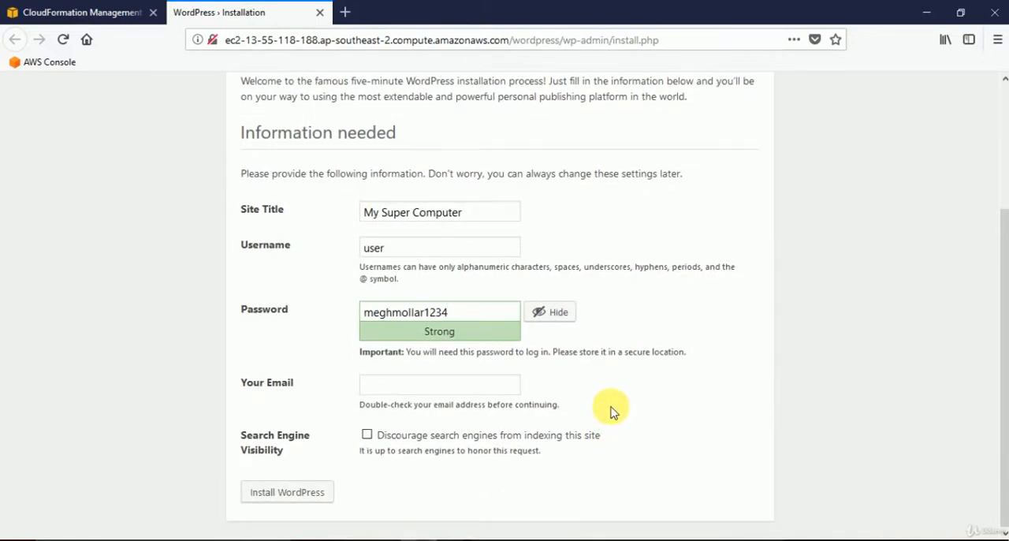
click(473, 386)
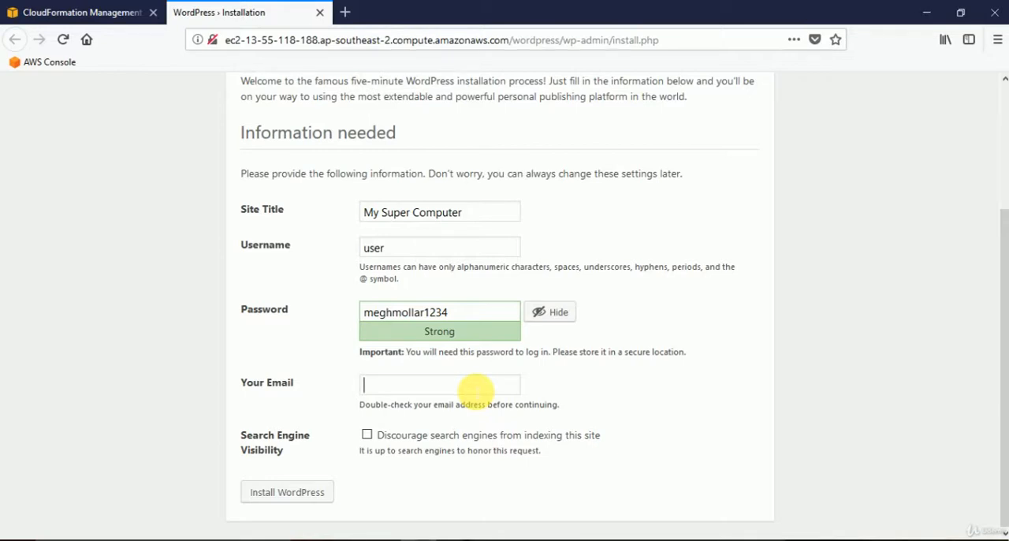
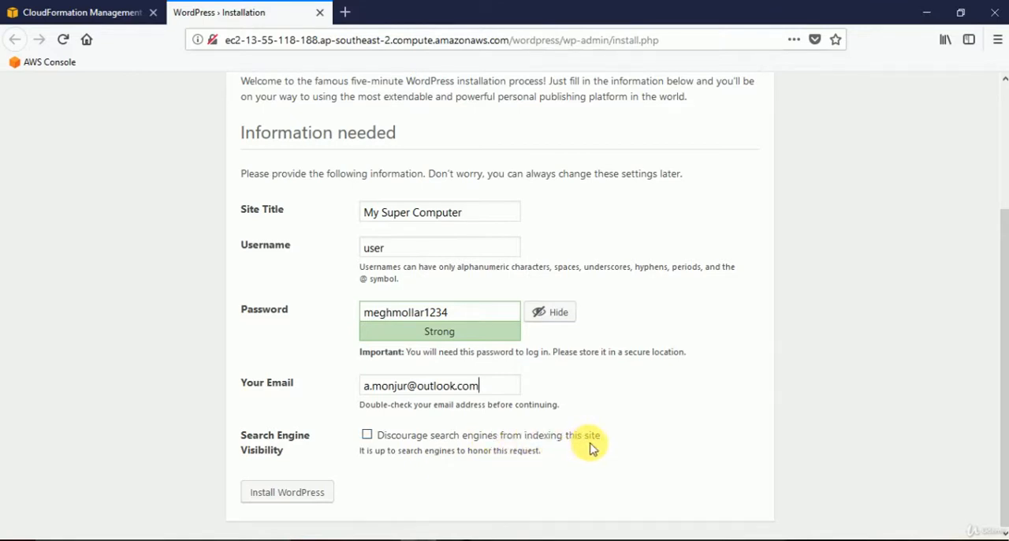
click(368, 435)
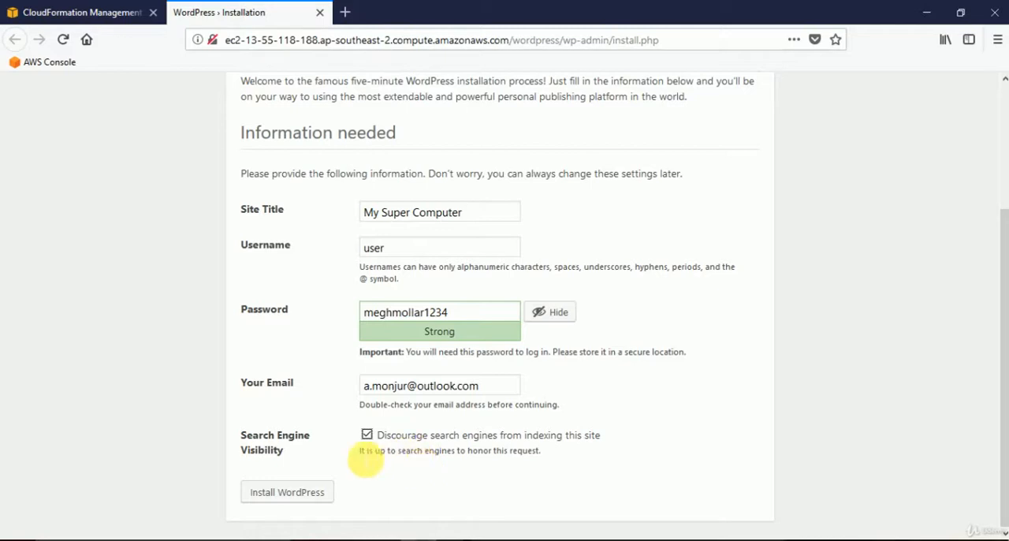
click(302, 493)
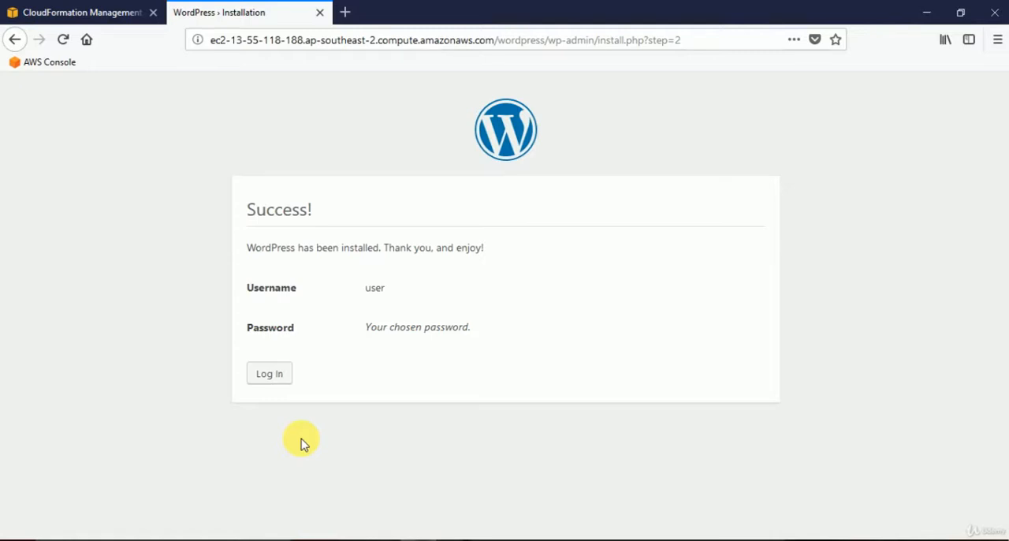
Log in to the new WordPress site as "user" with the account password
click(274, 383)
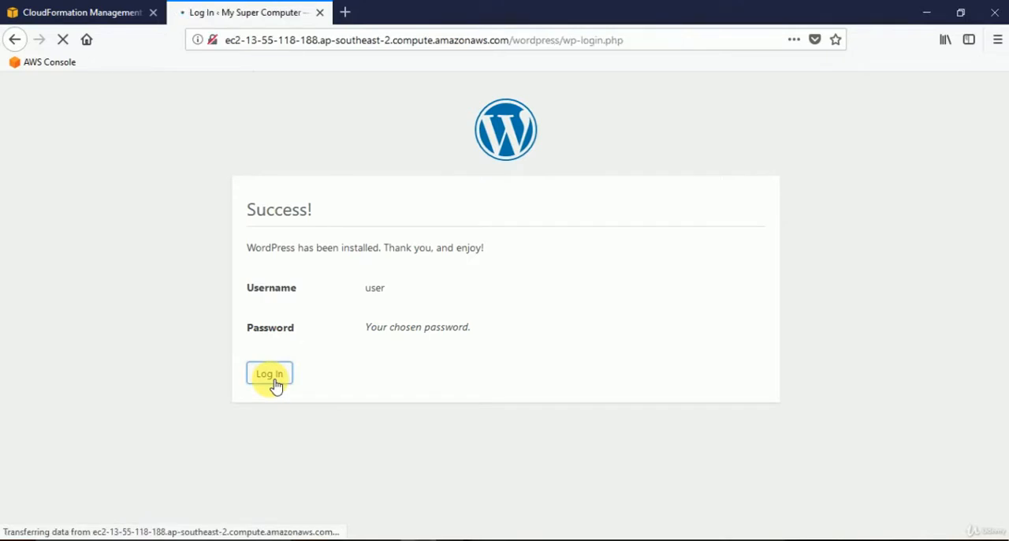
text(user)
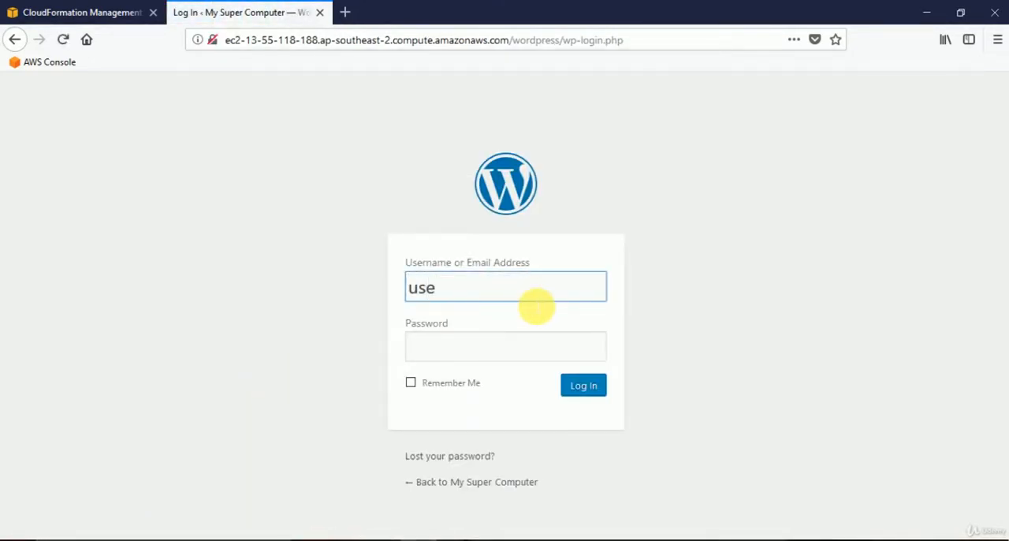
click(500, 344)
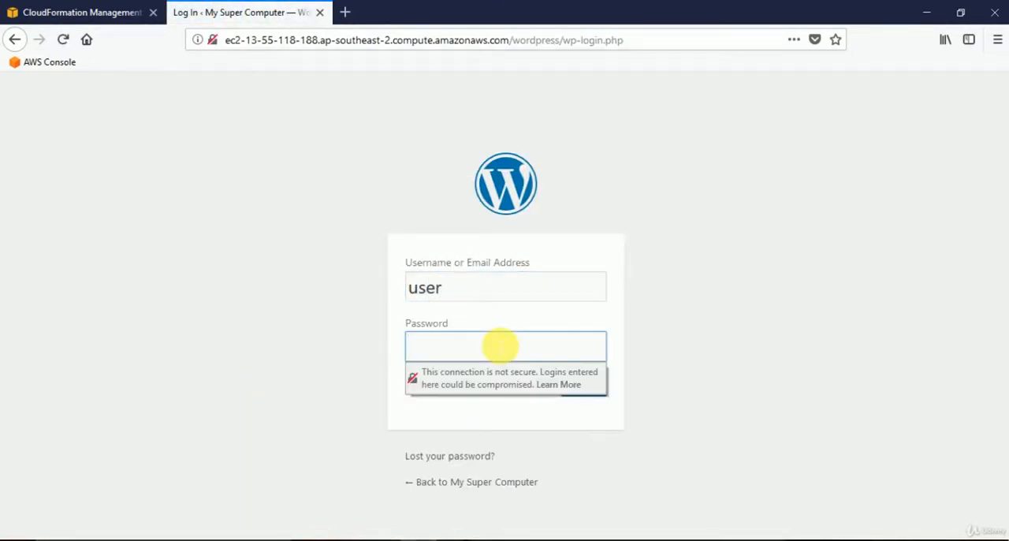
text(**************)
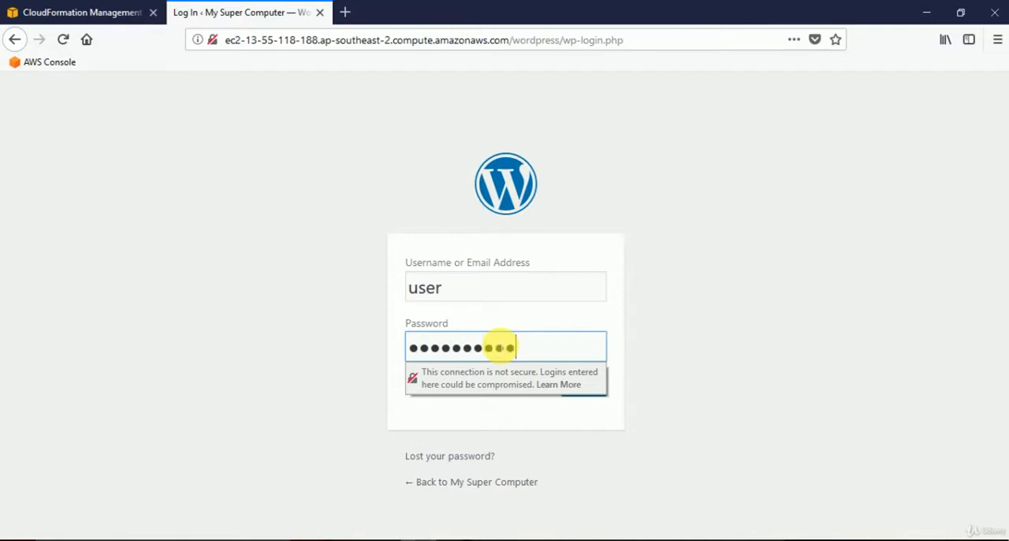
click(716, 376)
click(596, 389)
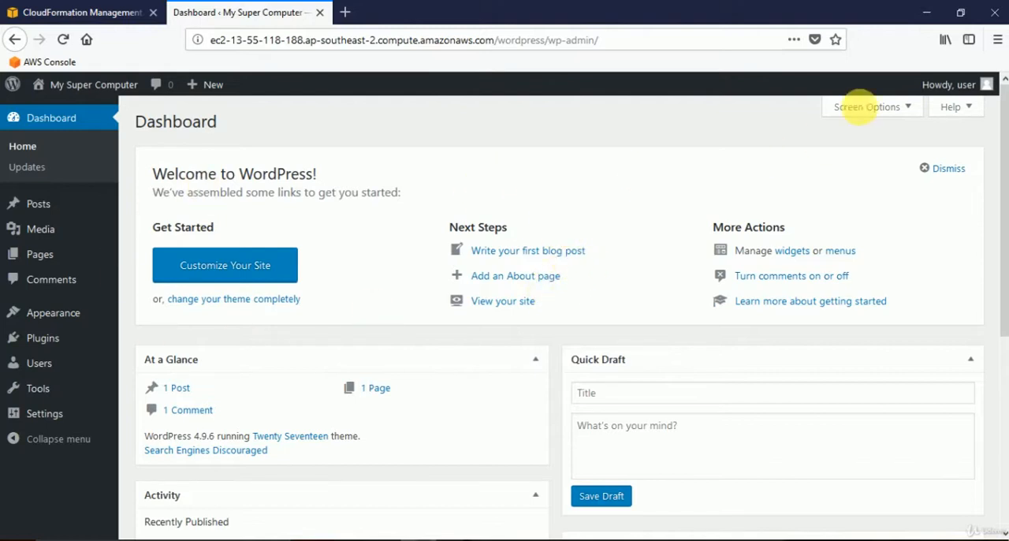
Log out of the WordPress site and close its page to return to the CloudFormation stack
mouse_move(960, 93)
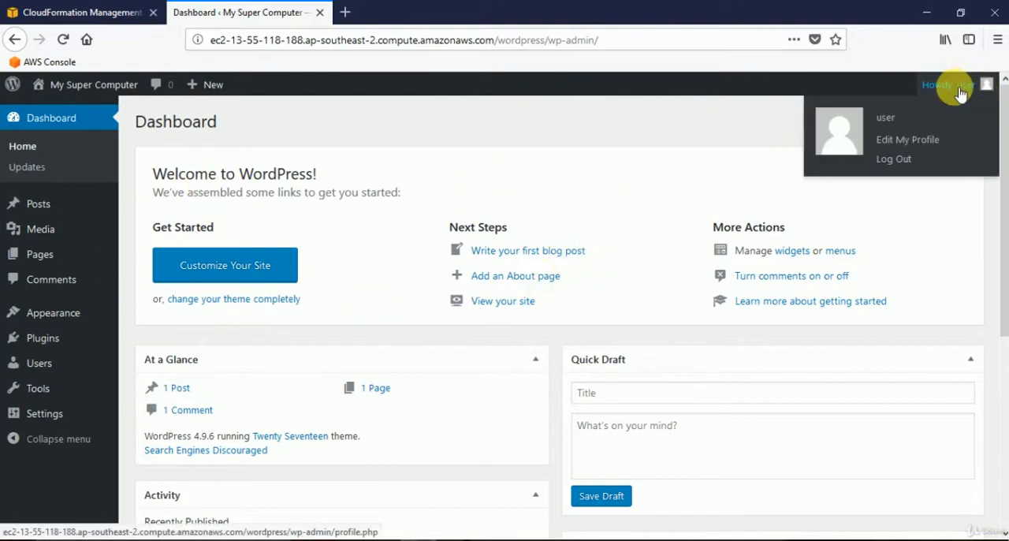
click(904, 162)
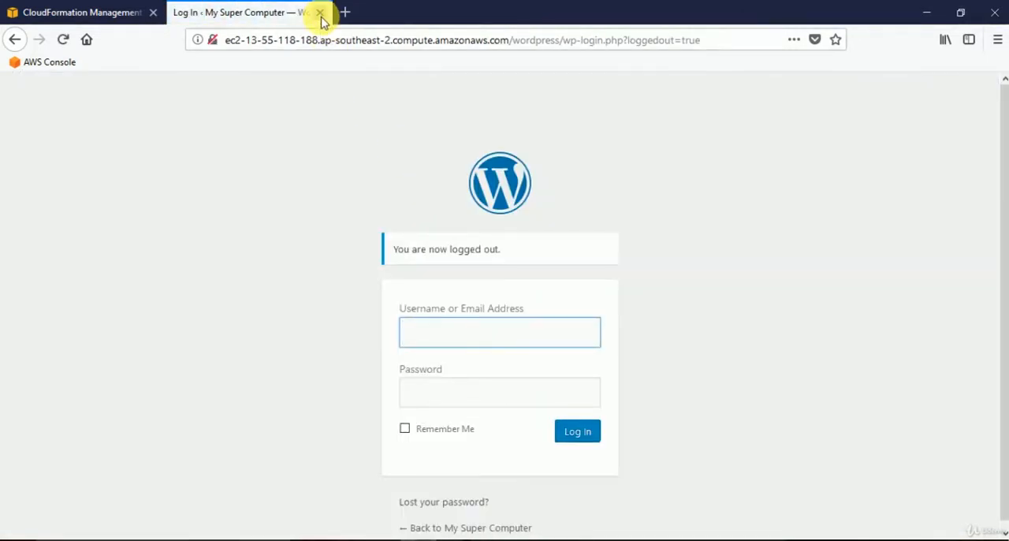
click(319, 13)
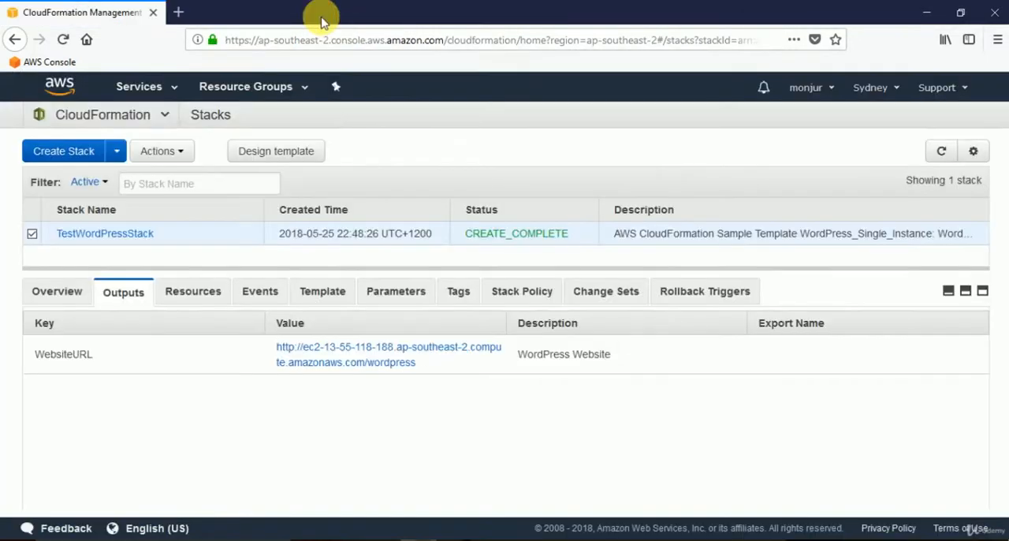
Open the WordPress website from the stack's WebsiteURL output, examine its home page from header to sidebar, and close it
click(405, 354)
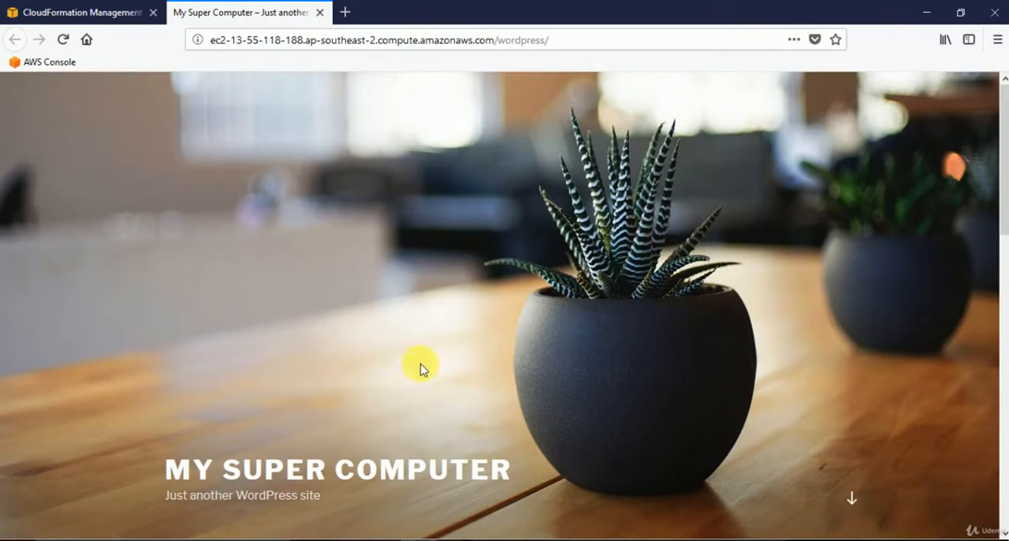
scroll(352, 409, down, 2)
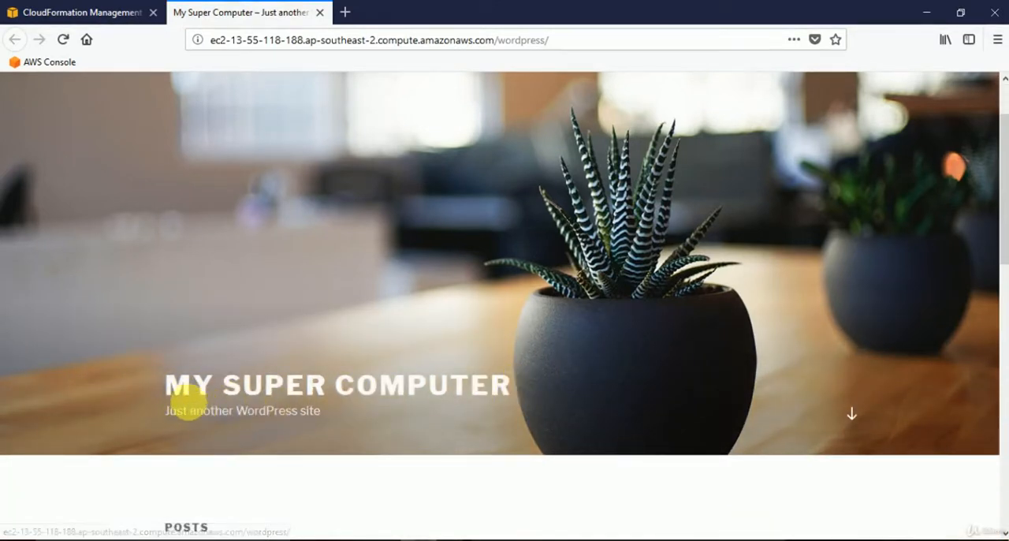
scroll(517, 309, up, 2)
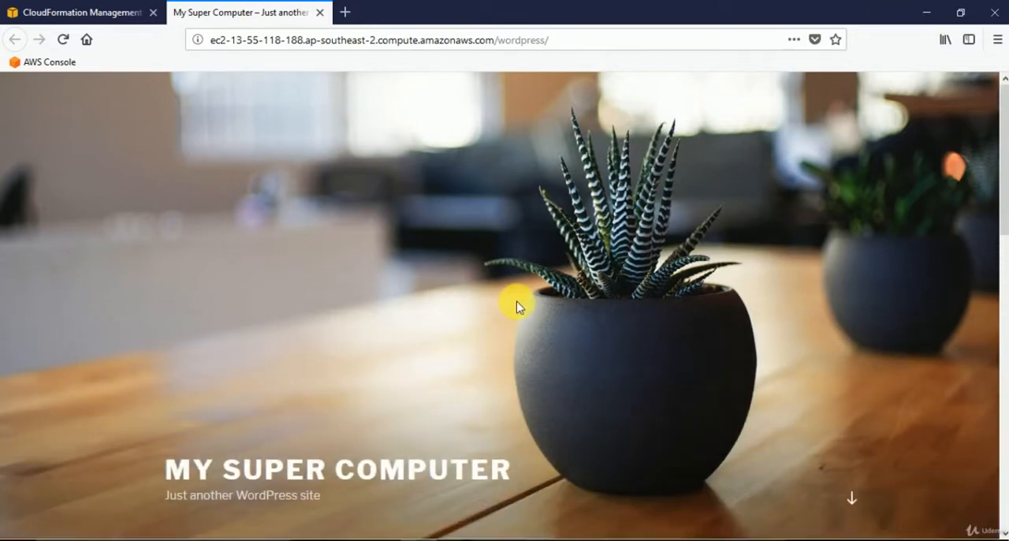
scroll(517, 307, down, 15)
scroll(517, 308, up, 3)
scroll(517, 307, up, 3)
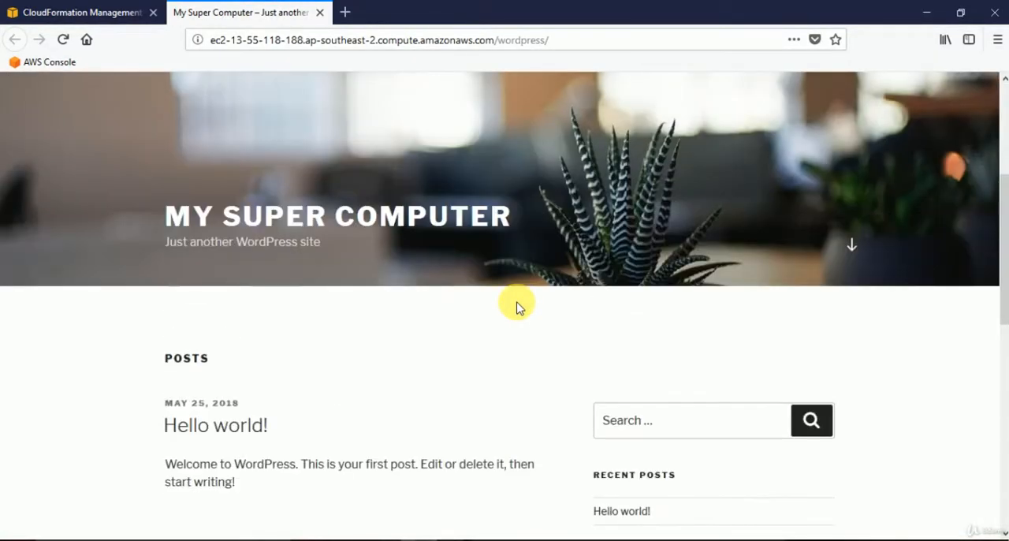
scroll(517, 308, down, 1)
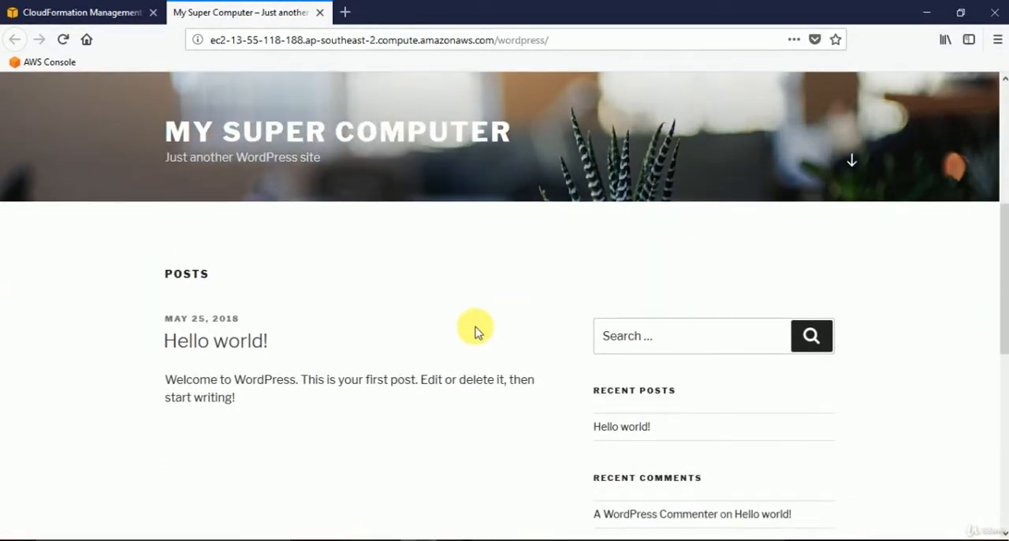
scroll(463, 322, down, 3)
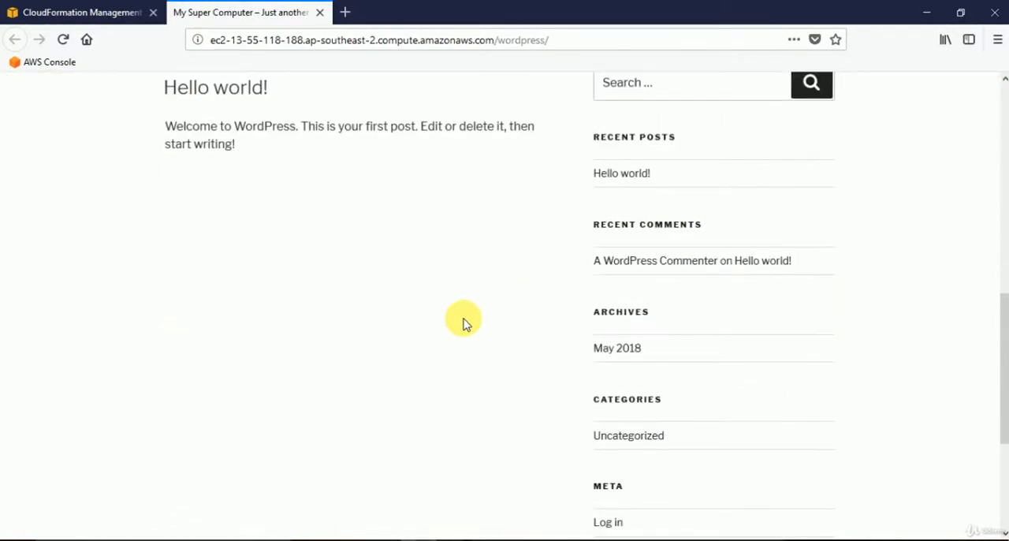
scroll(464, 323, down, 3)
scroll(463, 323, up, 8)
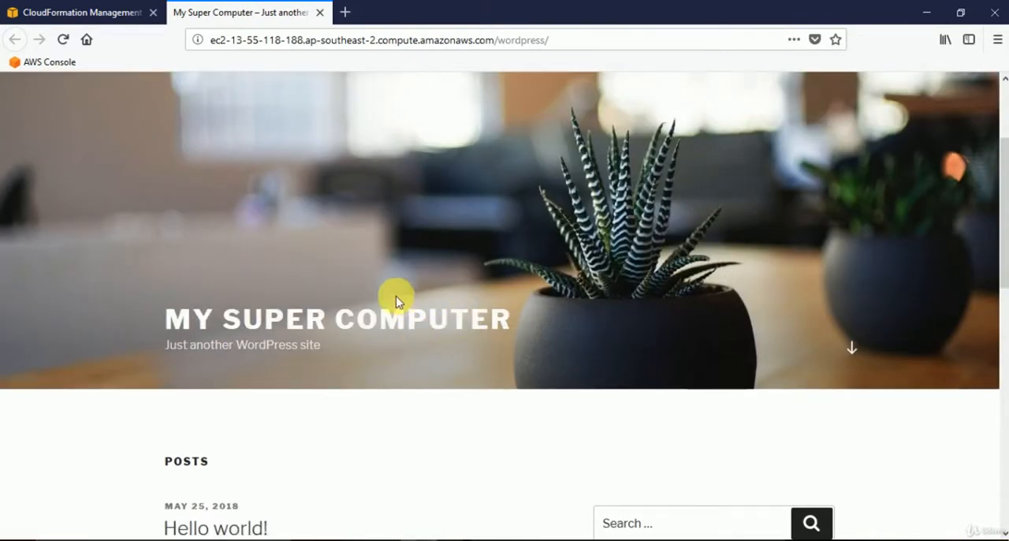
click(320, 12)
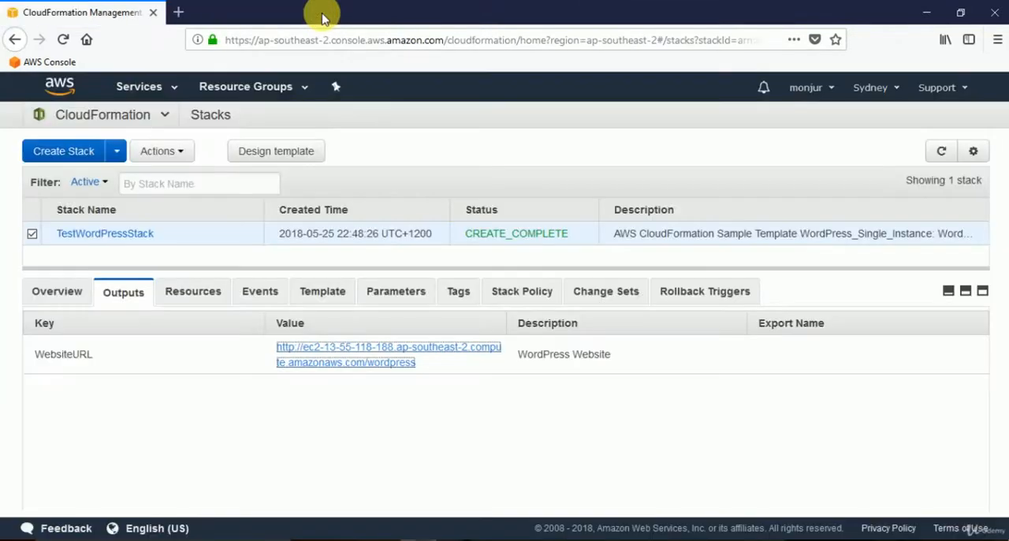
Delete the TestWordPressStack stack, confirm the deletion, and show the stack's events
click(375, 429)
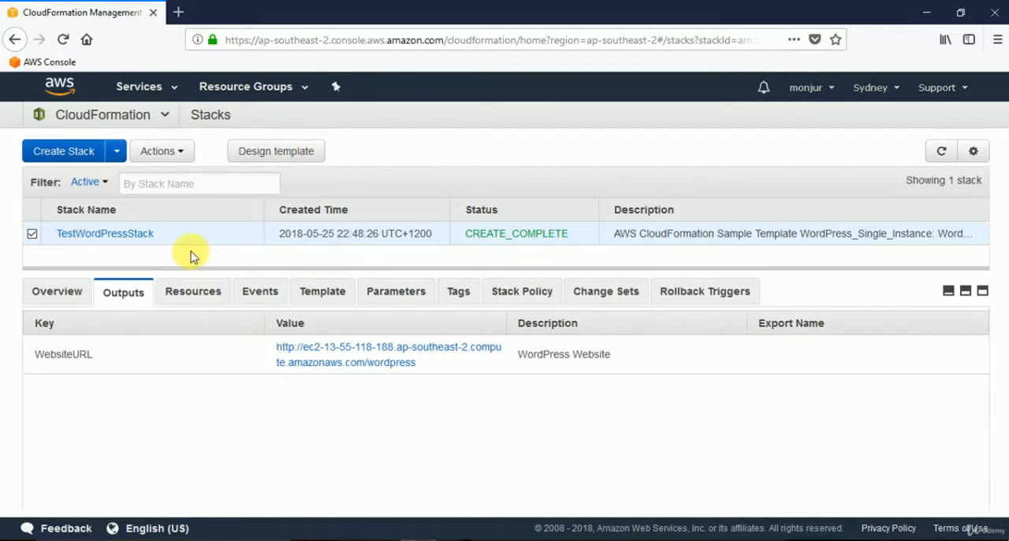
click(184, 154)
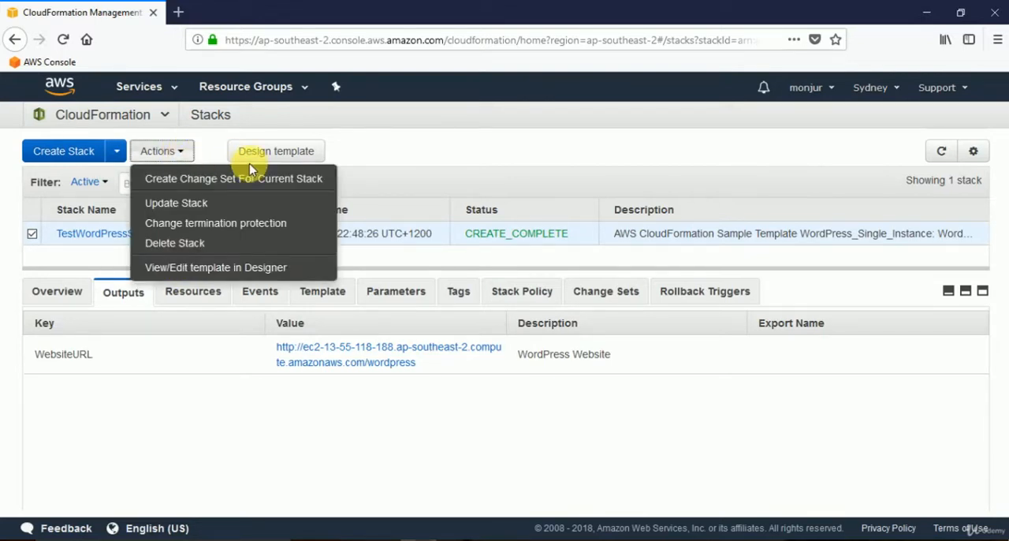
click(193, 244)
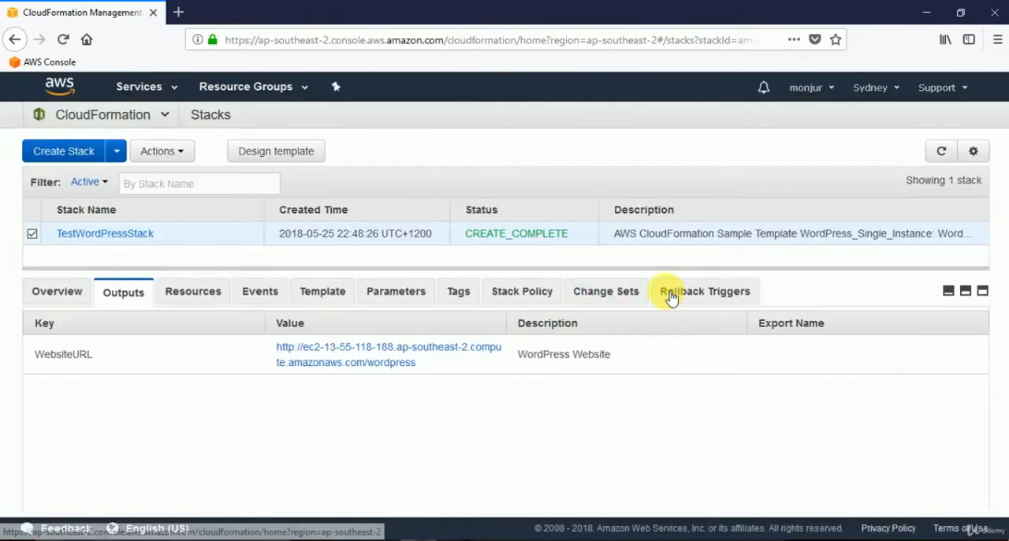
click(669, 298)
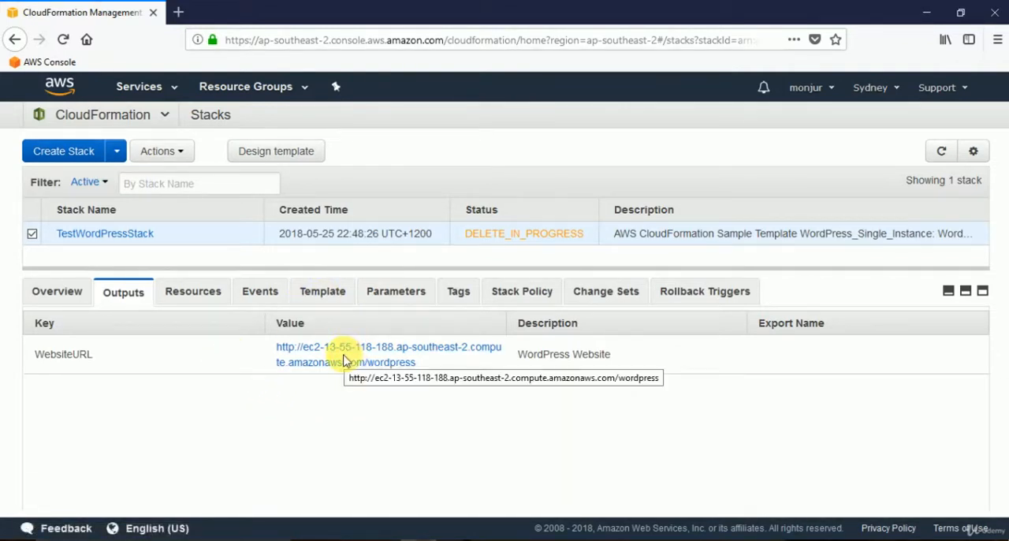
click(262, 296)
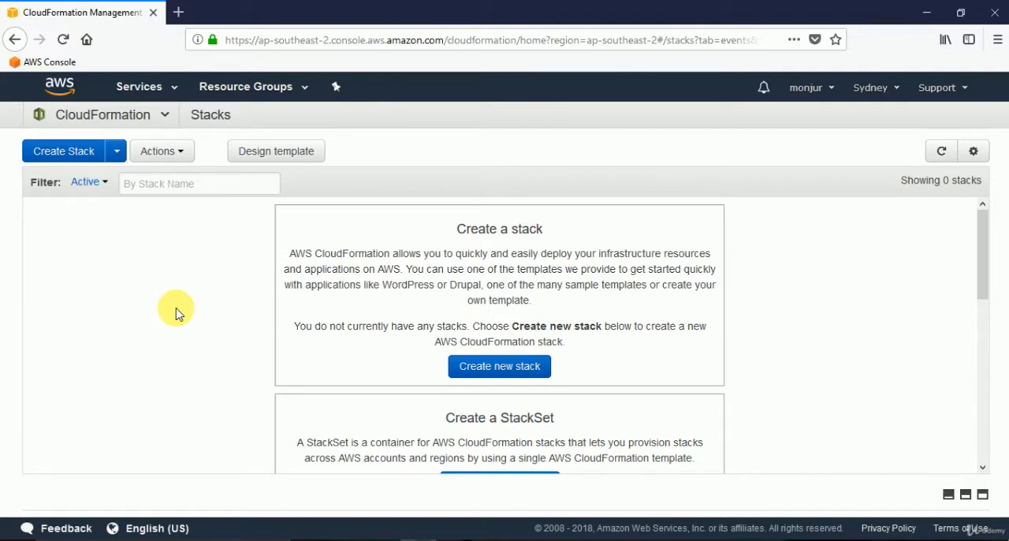
Start a new stack and examine the list of available sample templates without choosing one
click(511, 370)
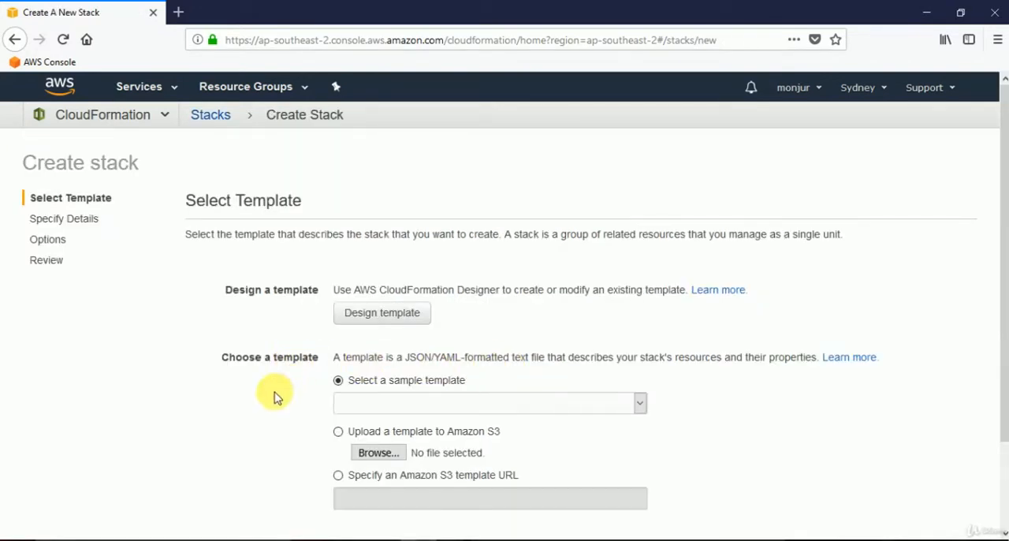
scroll(295, 398, down, 2)
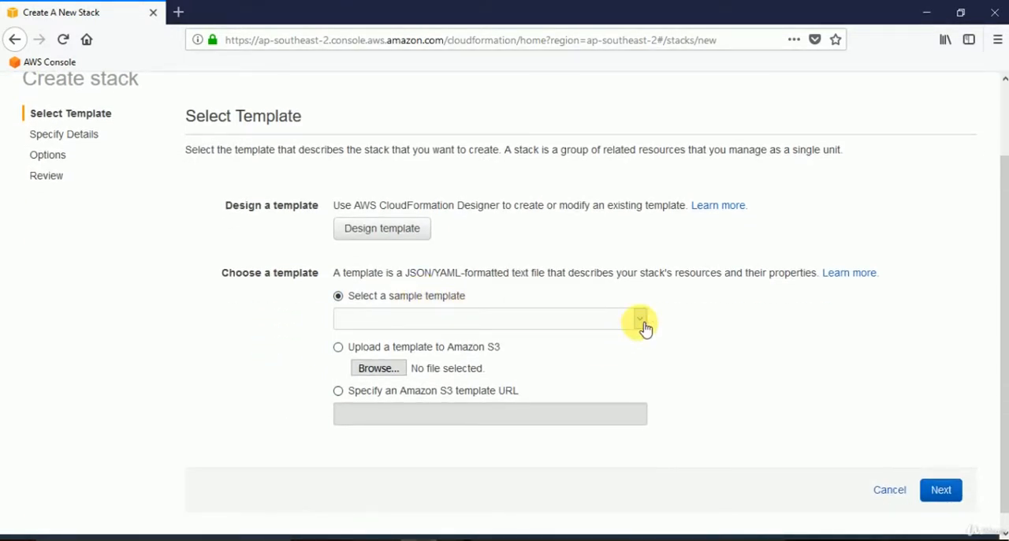
click(642, 322)
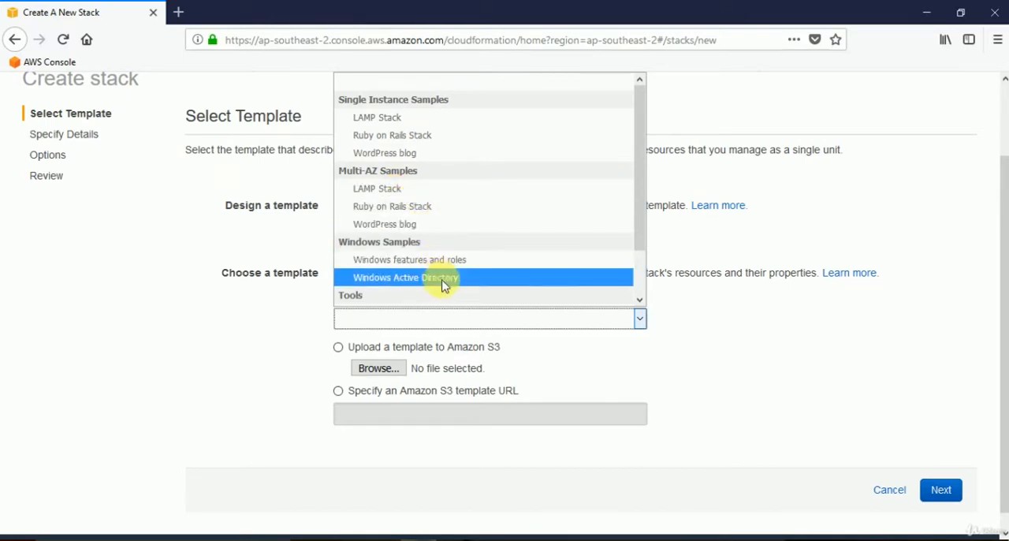
drag(642, 225, 654, 198)
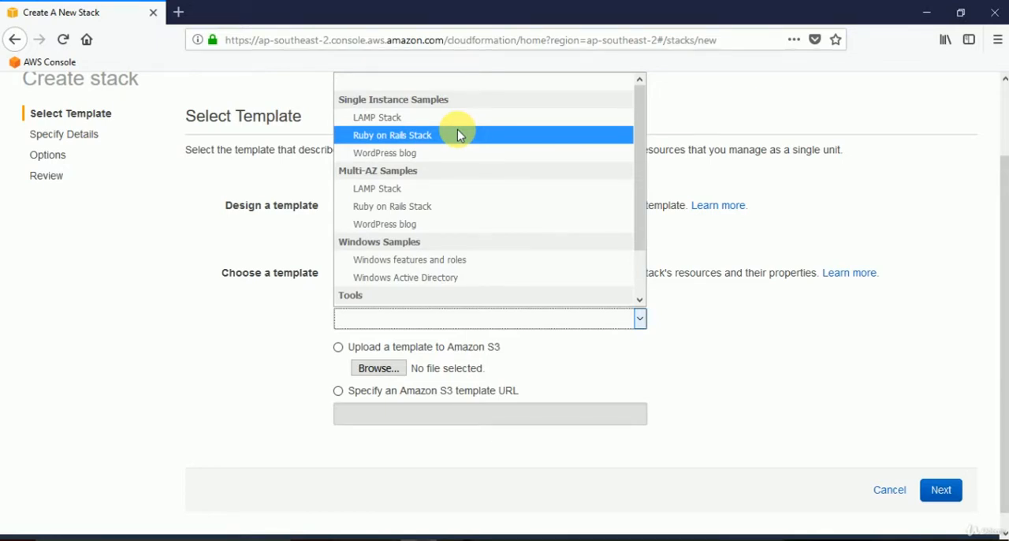
click(725, 337)
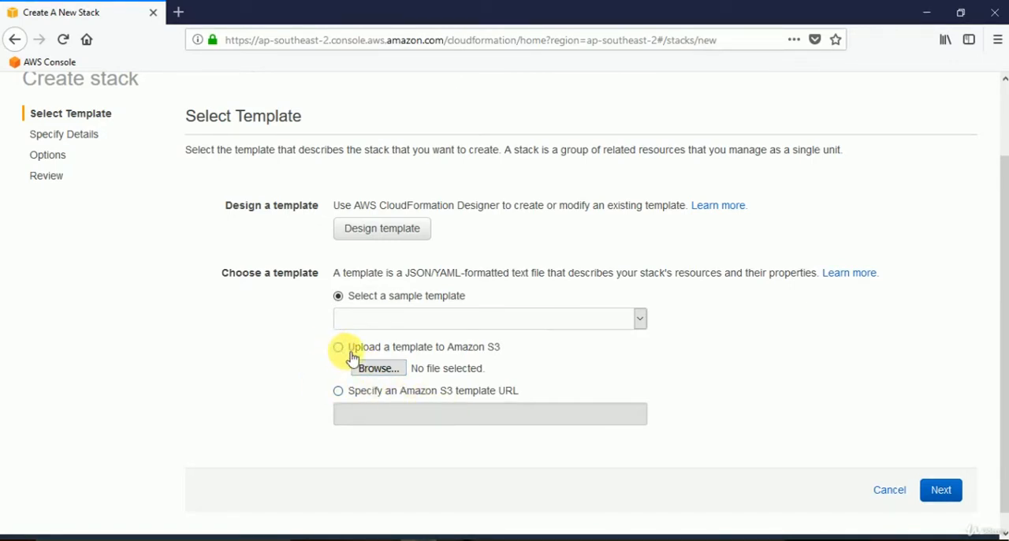
scroll(176, 205, up, 2)
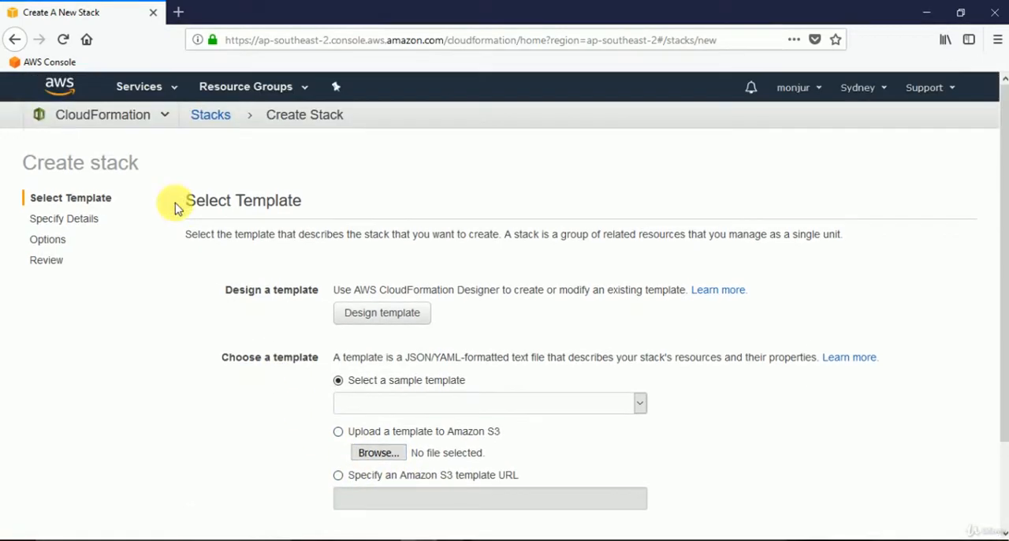
click(135, 125)
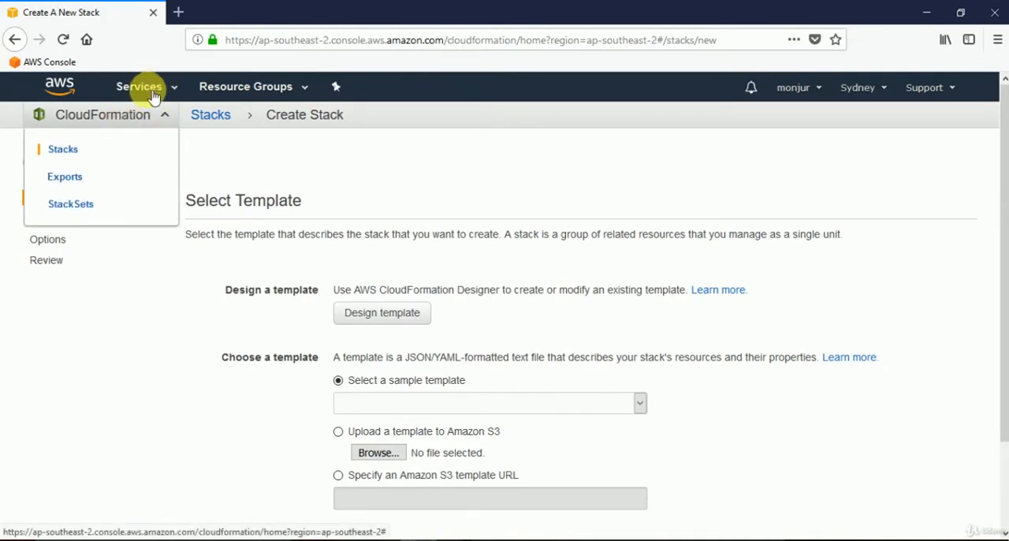
click(136, 125)
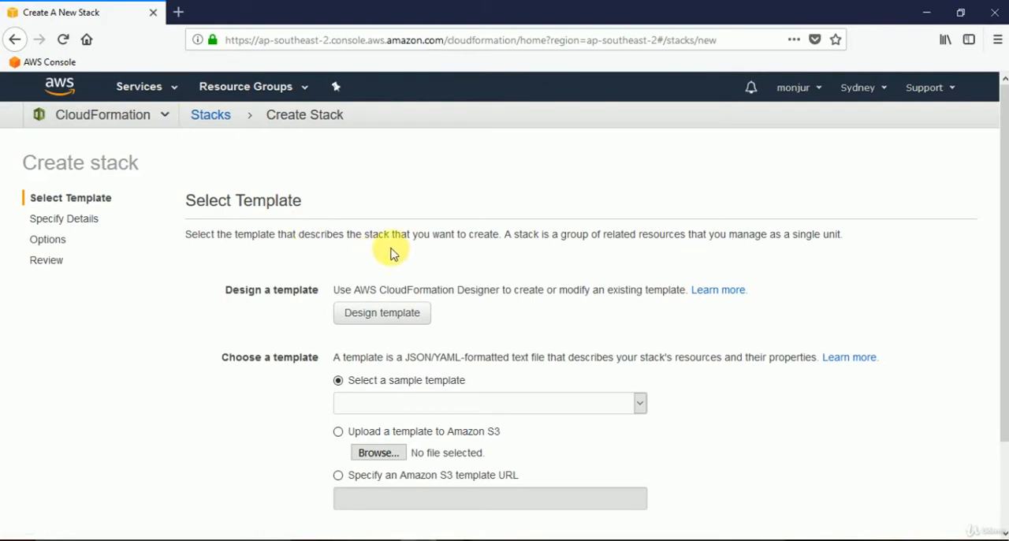